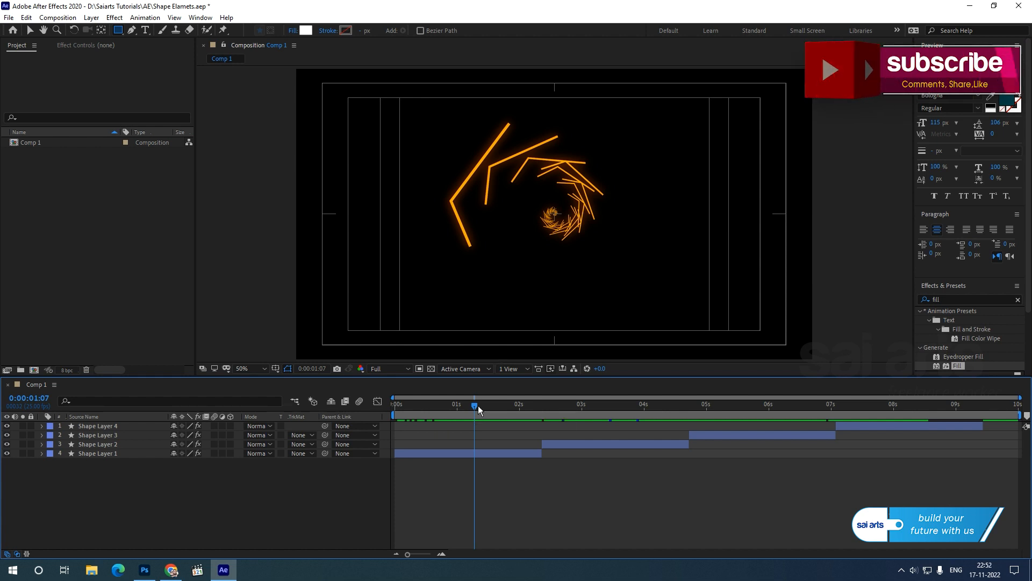
Step: Create a new 10-second composition using the HDTV 1080 25 preset, 1920 × 1080 px at 25 frames per second
{"action": "mouse_move", "coordinate": [475, 409]}
{"action": "left_mouse_down"}
{"action": "mouse_move", "coordinate": [928, 412]}
{"action": "mouse_move", "coordinate": [895, 424]}
{"action": "mouse_move", "coordinate": [468, 414]}
{"action": "left_mouse_up"}
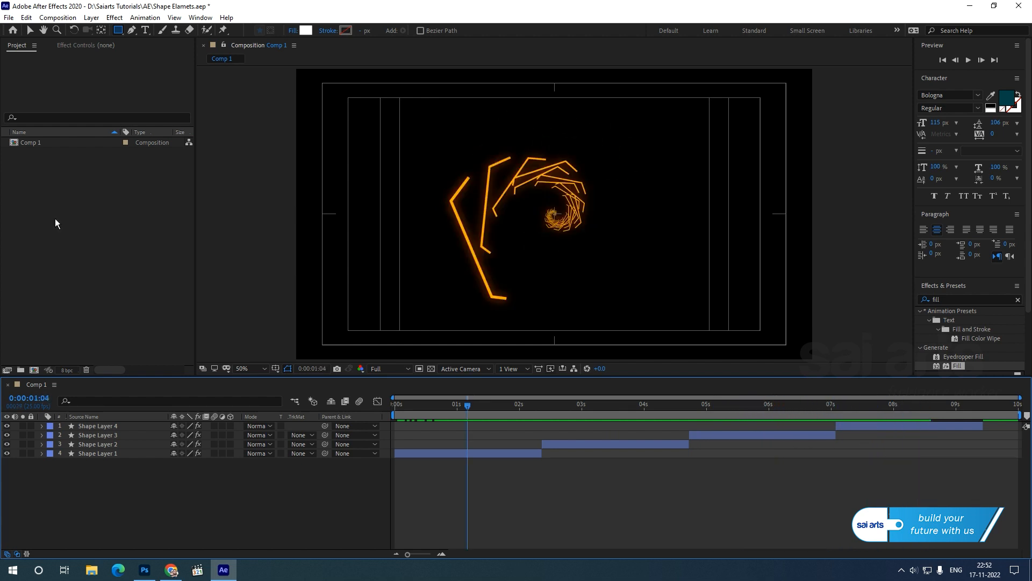
{"action": "right_click", "coordinate": [47, 170]}
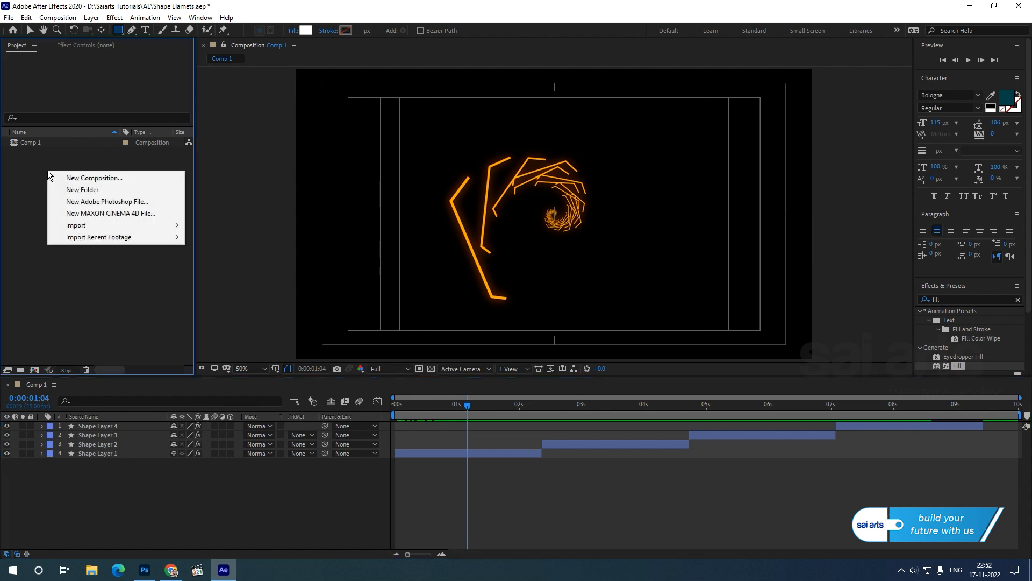
{"action": "left_click", "coordinate": [99, 179]}
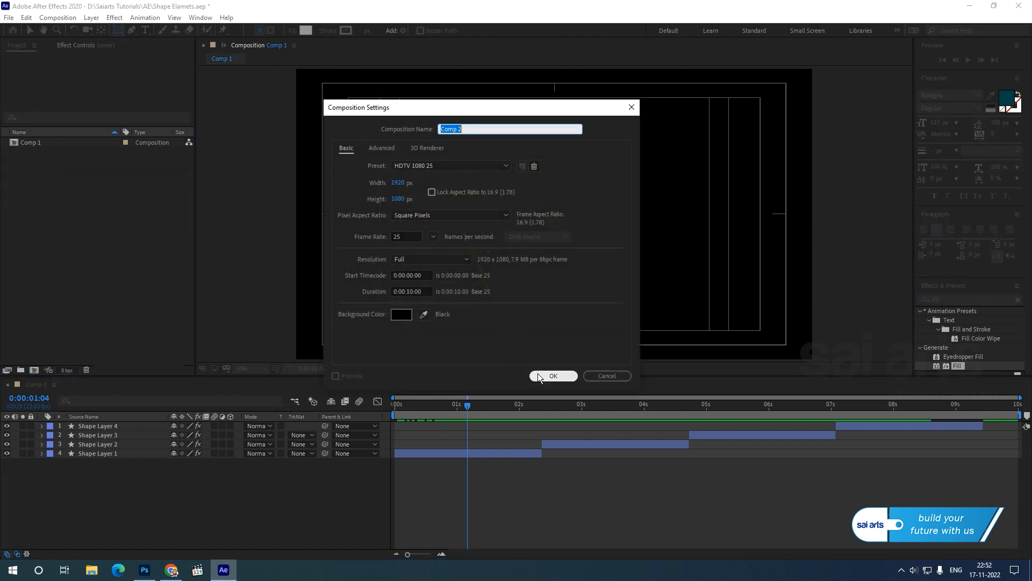
{"action": "left_click", "coordinate": [540, 376]}
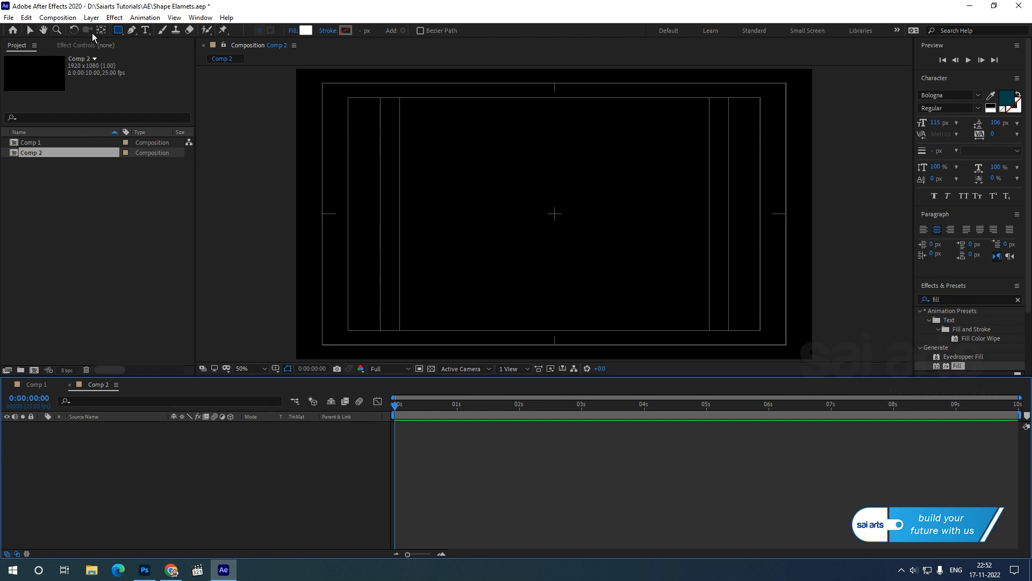
Step: Choose the Polygon tool and configure it with no fill and a solid-color stroke
{"action": "left_click", "coordinate": [119, 34]}
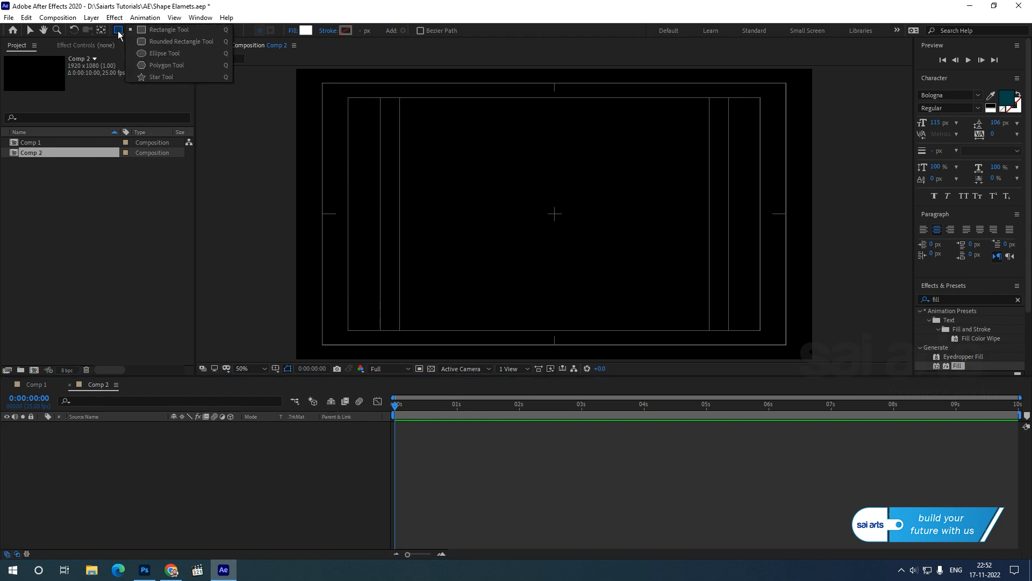
{"action": "left_click", "coordinate": [168, 65]}
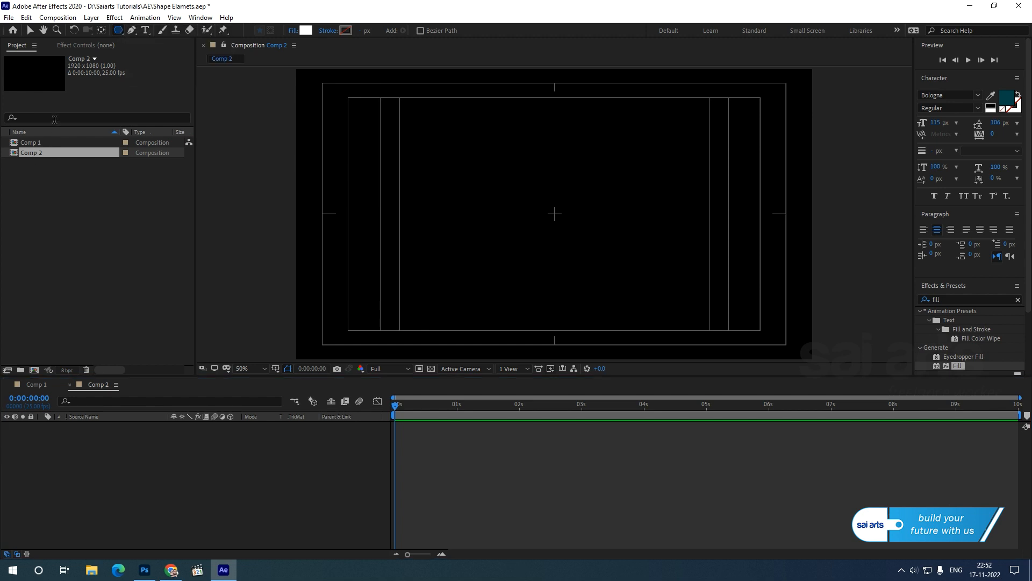
{"action": "left_click", "coordinate": [293, 32]}
{"action": "left_click", "coordinate": [258, 138]}
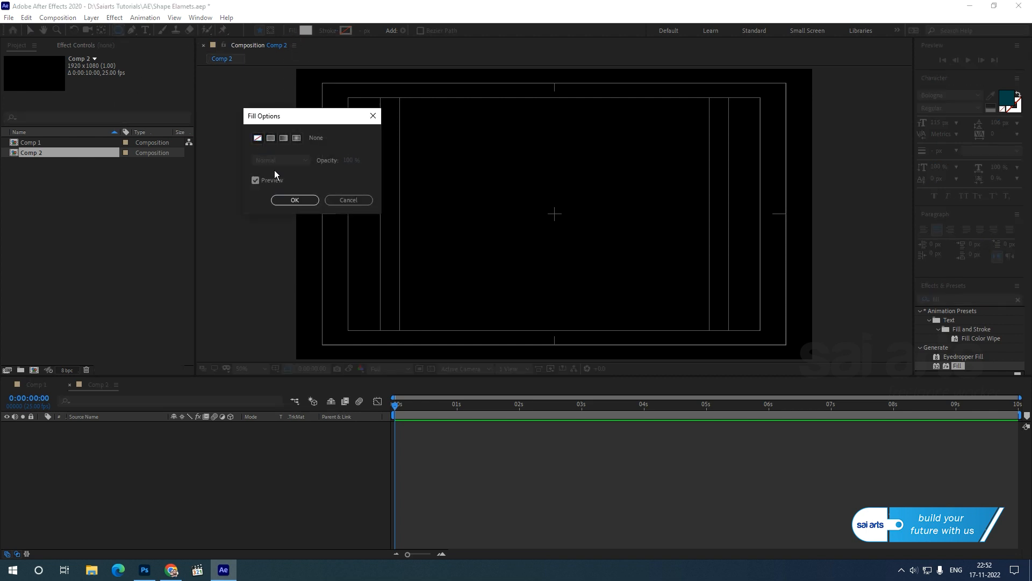
{"action": "left_click", "coordinate": [296, 200]}
{"action": "left_click", "coordinate": [329, 32]}
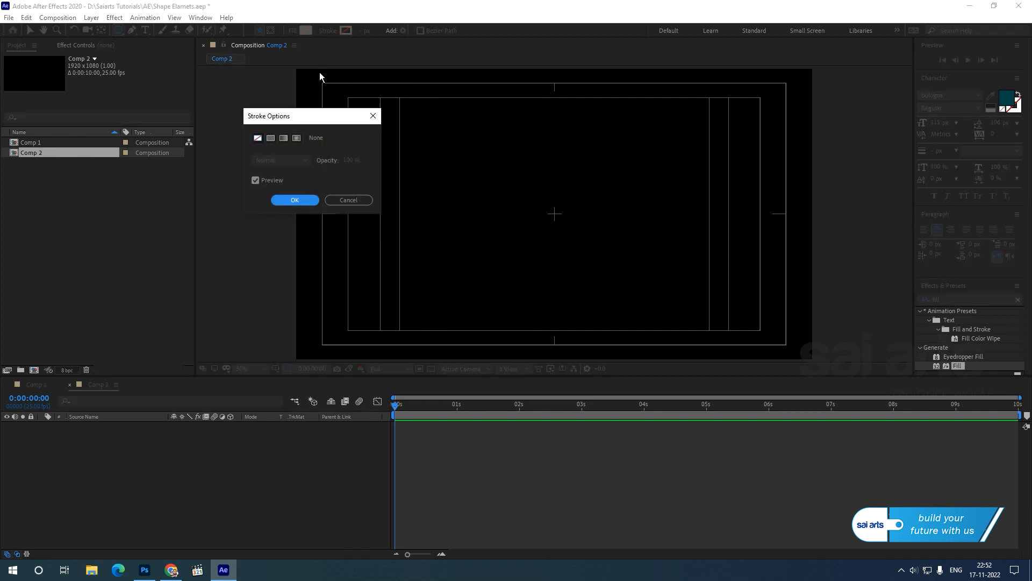
{"action": "left_click", "coordinate": [271, 139]}
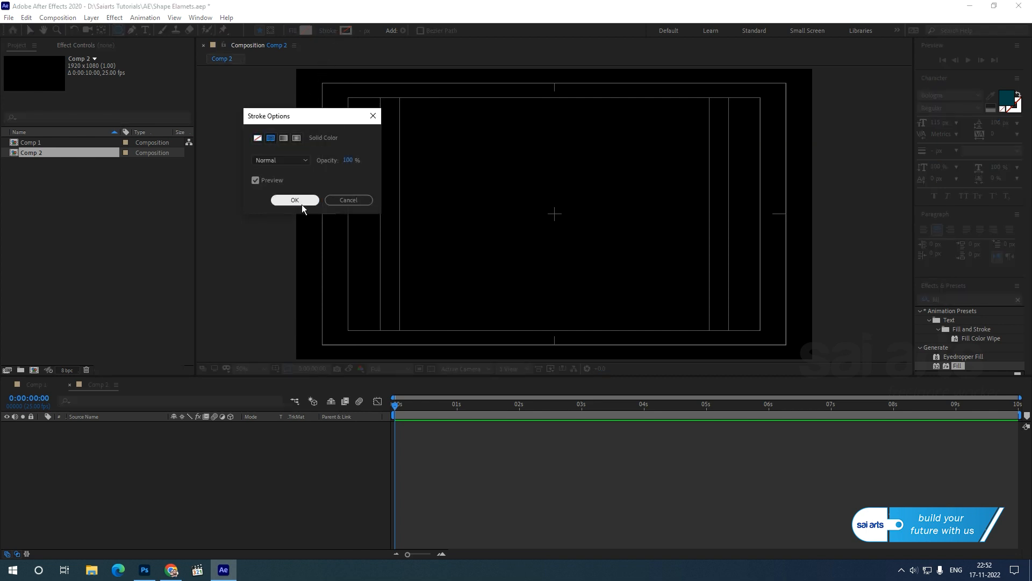
{"action": "left_click", "coordinate": [295, 200]}
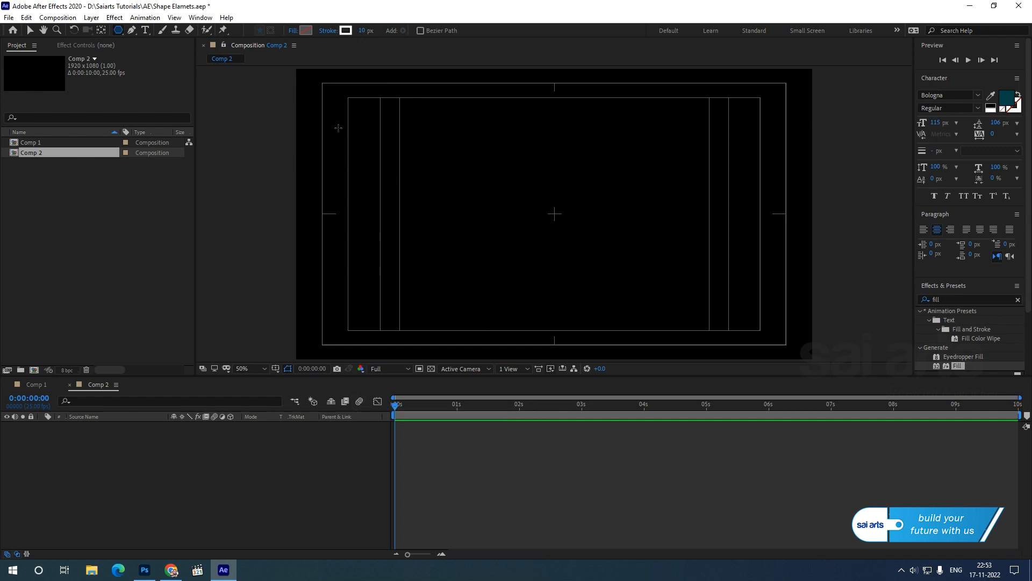
{"action": "left_click", "coordinate": [276, 369]}
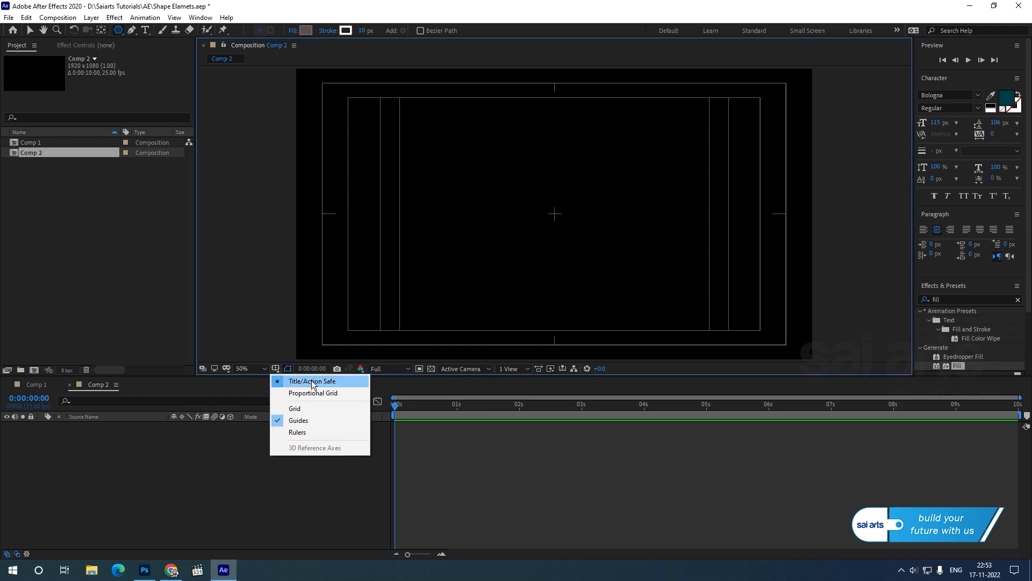
{"action": "left_click", "coordinate": [312, 381]}
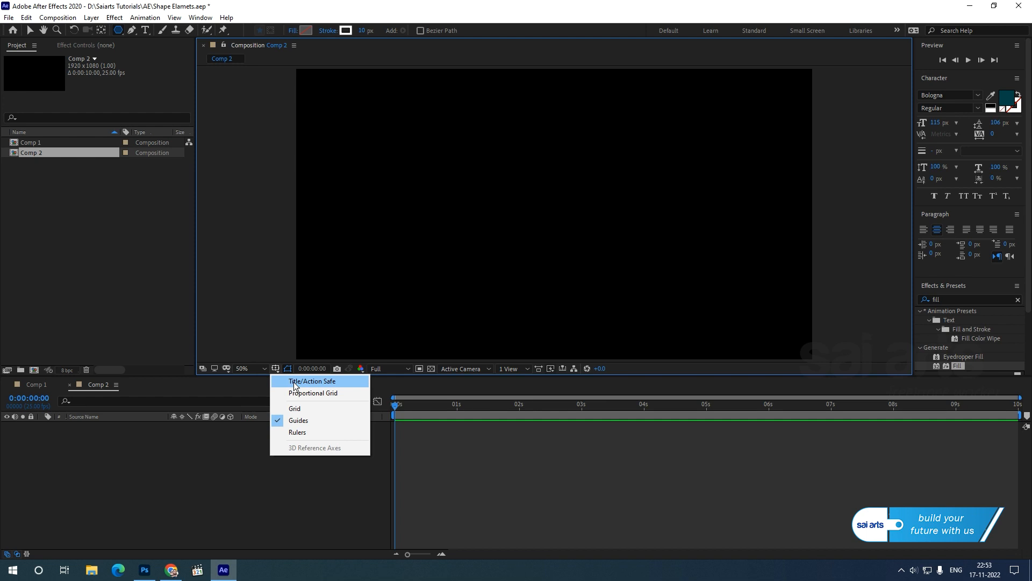
{"action": "left_click", "coordinate": [295, 383]}
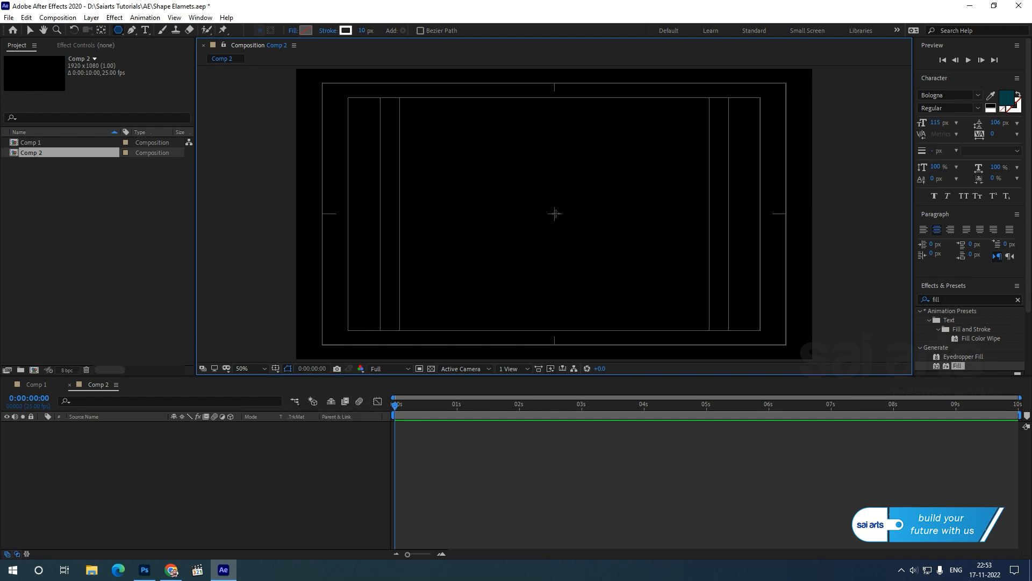
Step: Draw an inverted pentagon outward from the exact center of the composition, with an outer radius of about 360 px
{"action": "left_click_drag", "start_coordinate": [554, 213], "coordinate": [612, 135]}
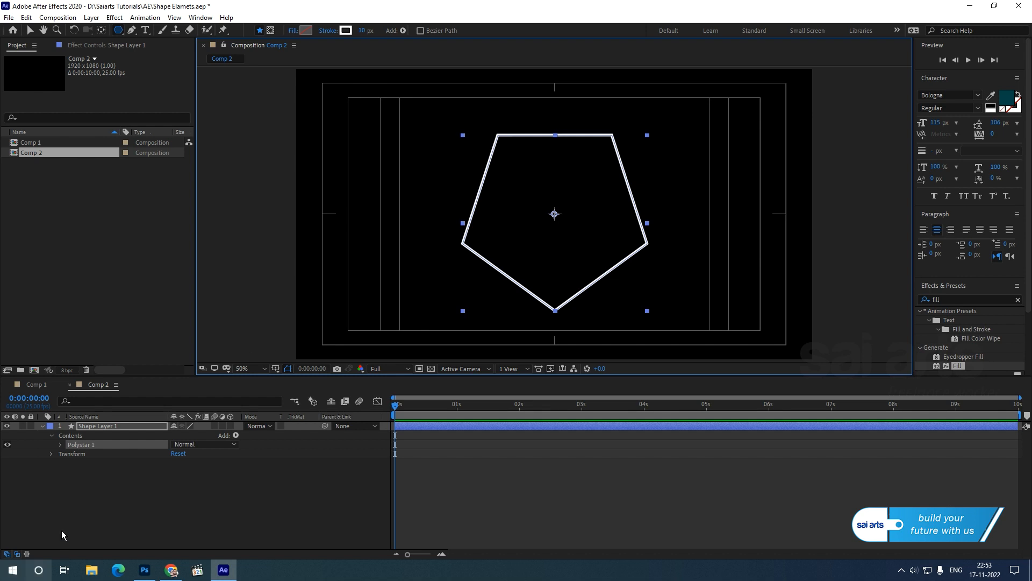
Step: Set the polygon path's points to 100 and enlarge its outer radius to about 375
{"action": "left_click", "coordinate": [95, 427]}
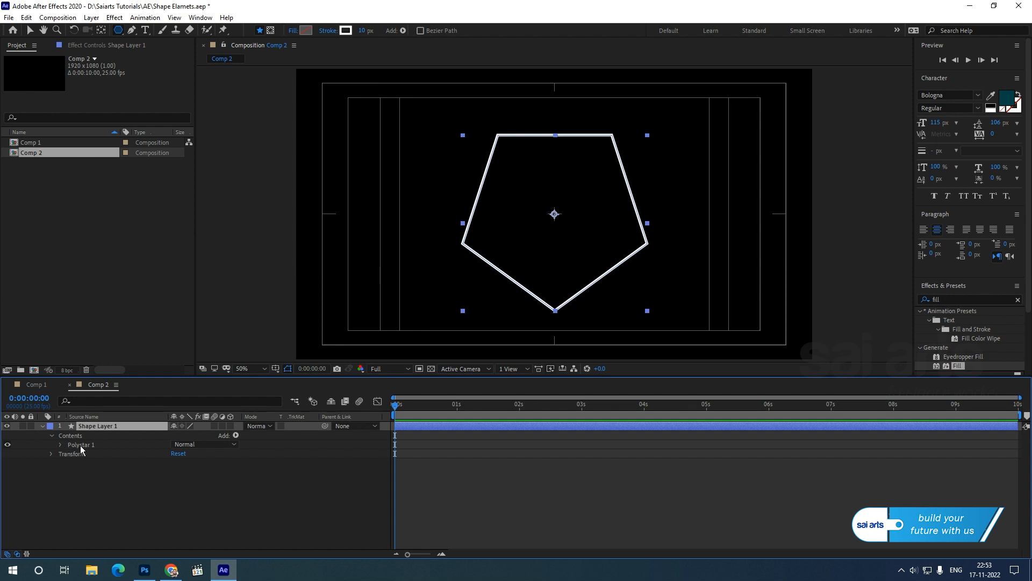
{"action": "left_click", "coordinate": [61, 446]}
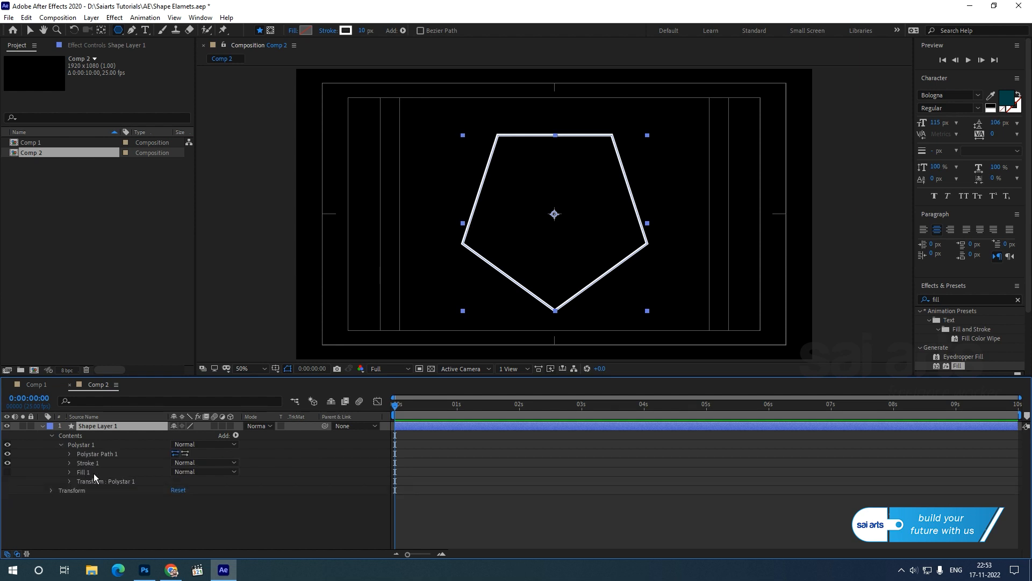
{"action": "left_click", "coordinate": [70, 454]}
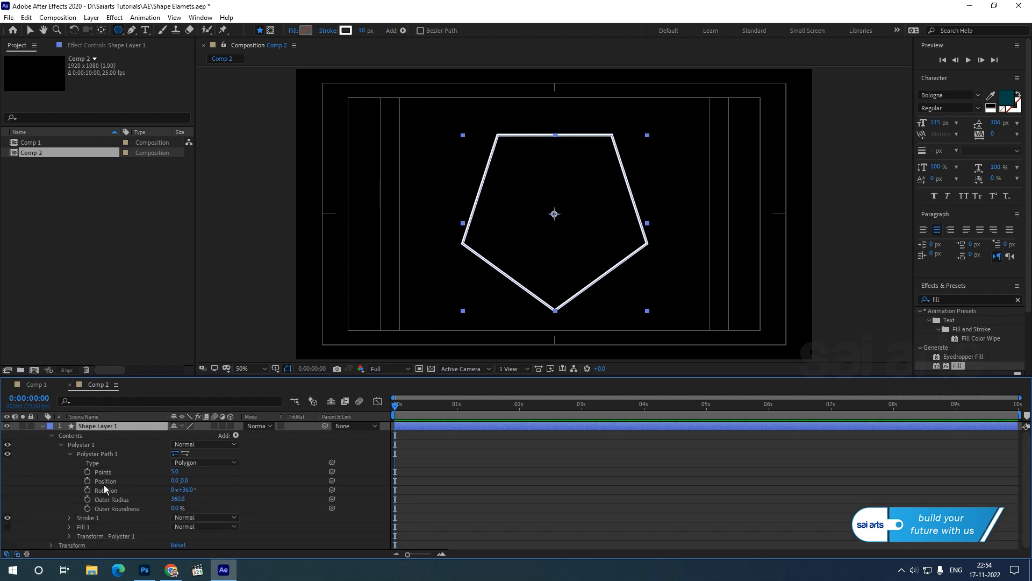
{"action": "left_click_drag", "start_coordinate": [175, 471], "coordinate": [178, 476]}
{"action": "left_click", "coordinate": [177, 473]}
{"action": "type", "text": "100"}
{"action": "key", "text": "Return"}
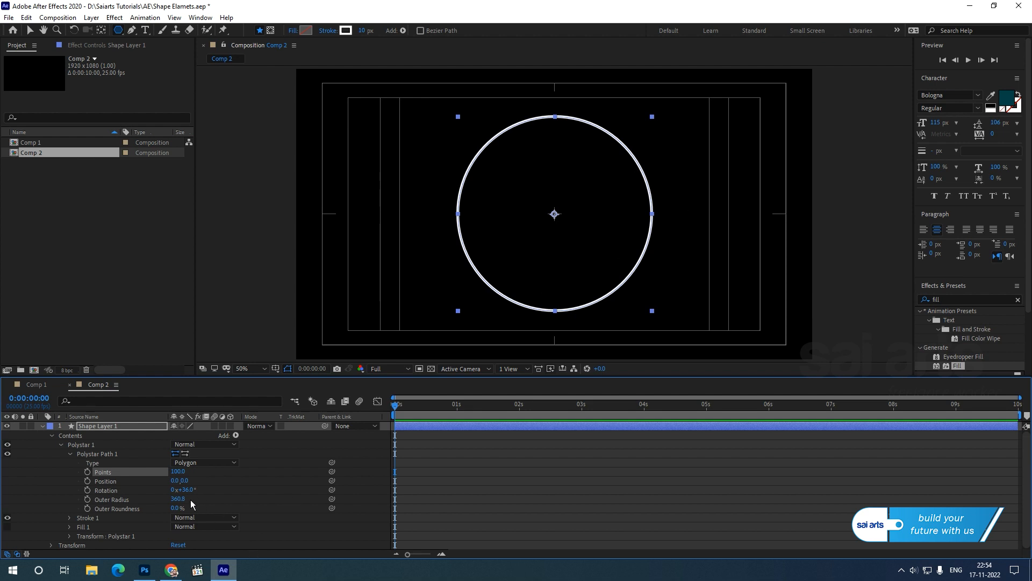
{"action": "left_click_drag", "start_coordinate": [182, 499], "coordinate": [190, 499]}
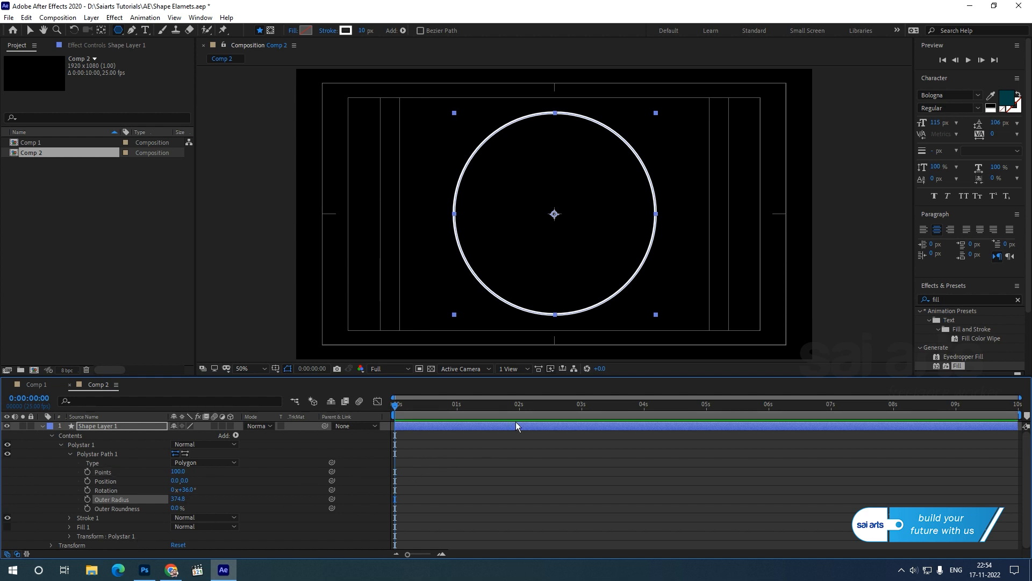
{"action": "left_click", "coordinate": [61, 445]}
{"action": "left_click", "coordinate": [72, 439]}
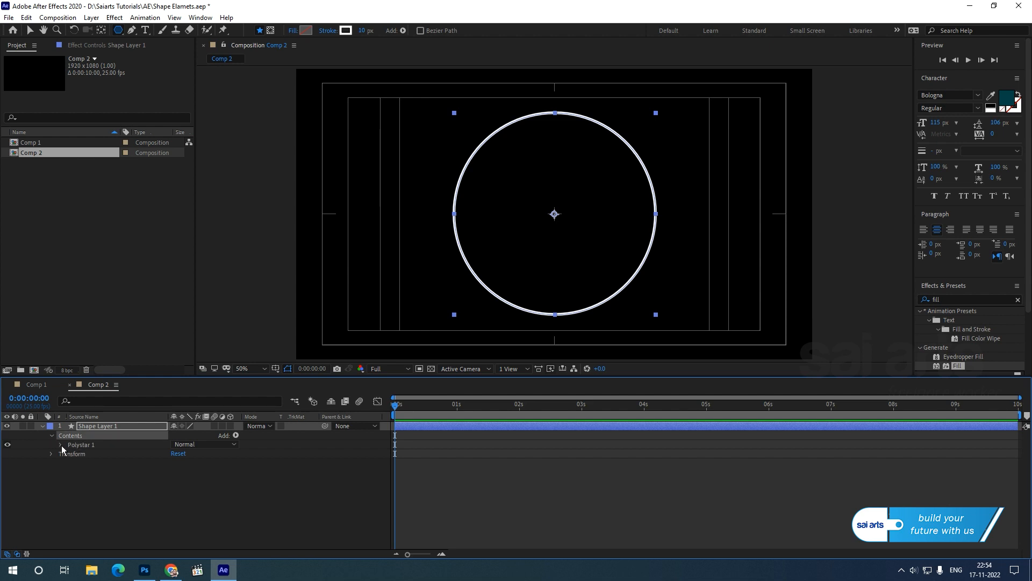
{"action": "left_click", "coordinate": [60, 445]}
{"action": "left_click", "coordinate": [59, 445]}
{"action": "left_click", "coordinate": [52, 435]}
{"action": "left_click", "coordinate": [52, 436]}
{"action": "left_click", "coordinate": [59, 446]}
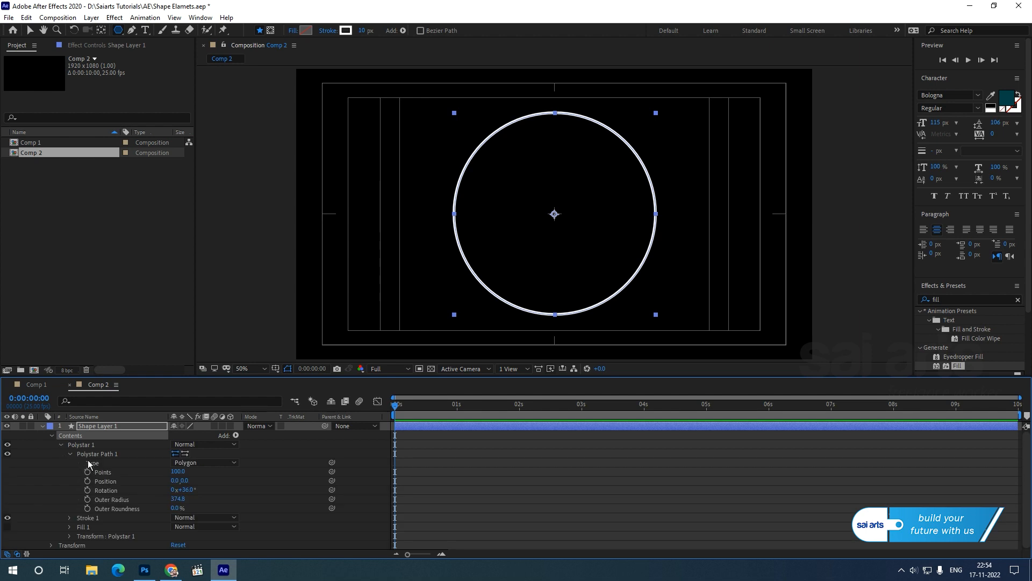
{"action": "left_click", "coordinate": [60, 444]}
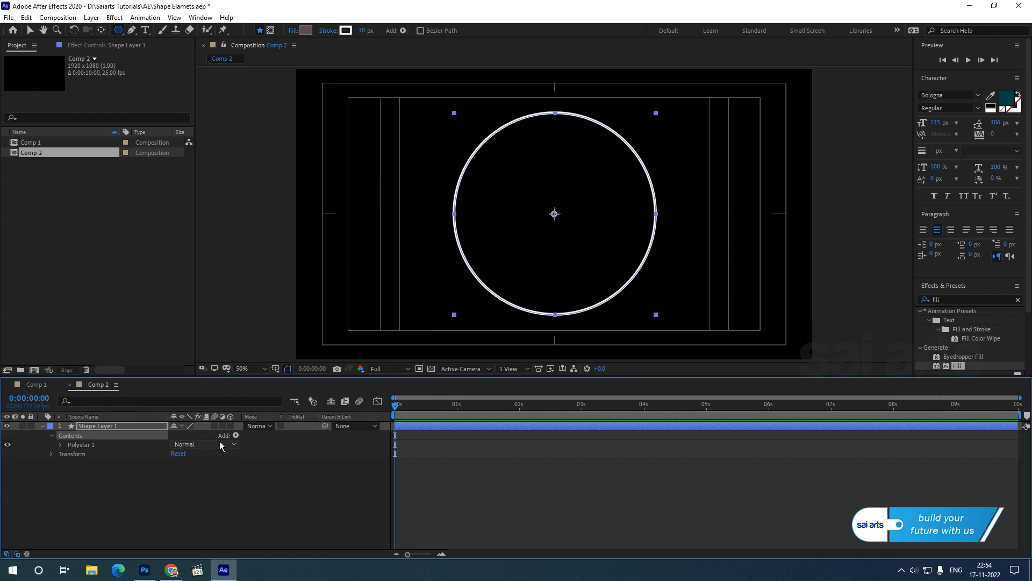
Step: Add a Trim Paths operator to the shape layer's contents and expand its properties
{"action": "left_click", "coordinate": [236, 436]}
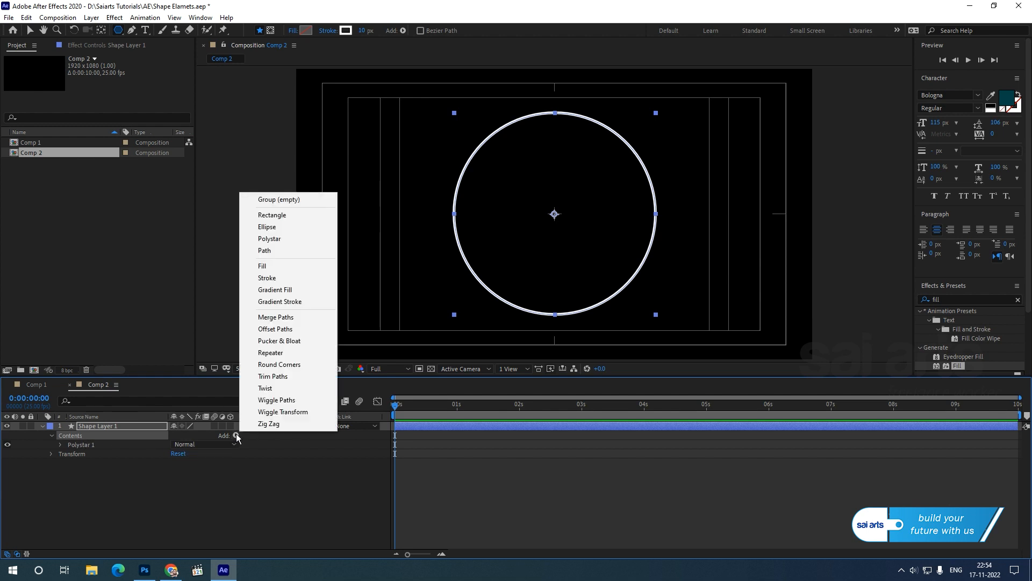
{"action": "left_click", "coordinate": [292, 376]}
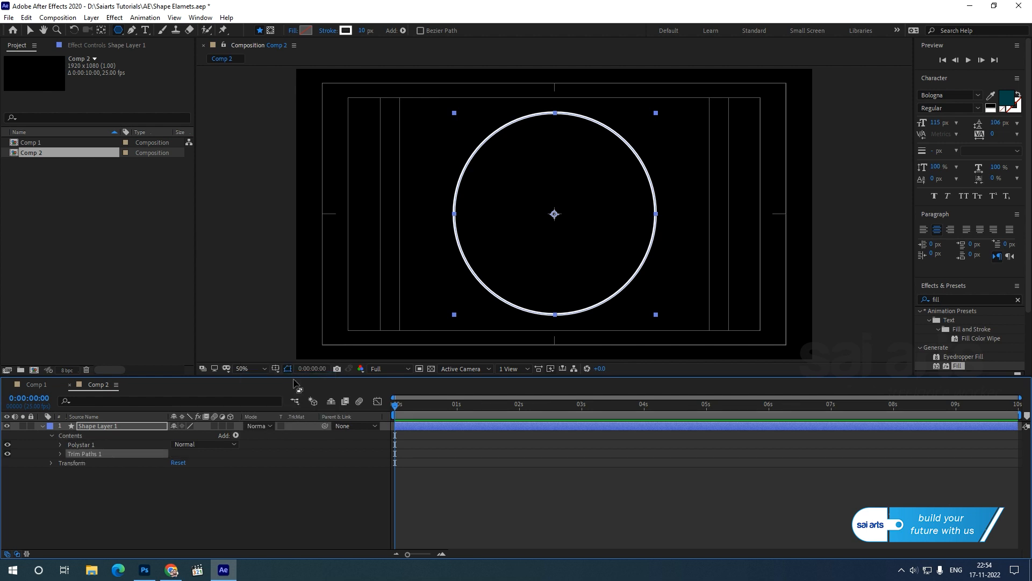
{"action": "left_click", "coordinate": [60, 453]}
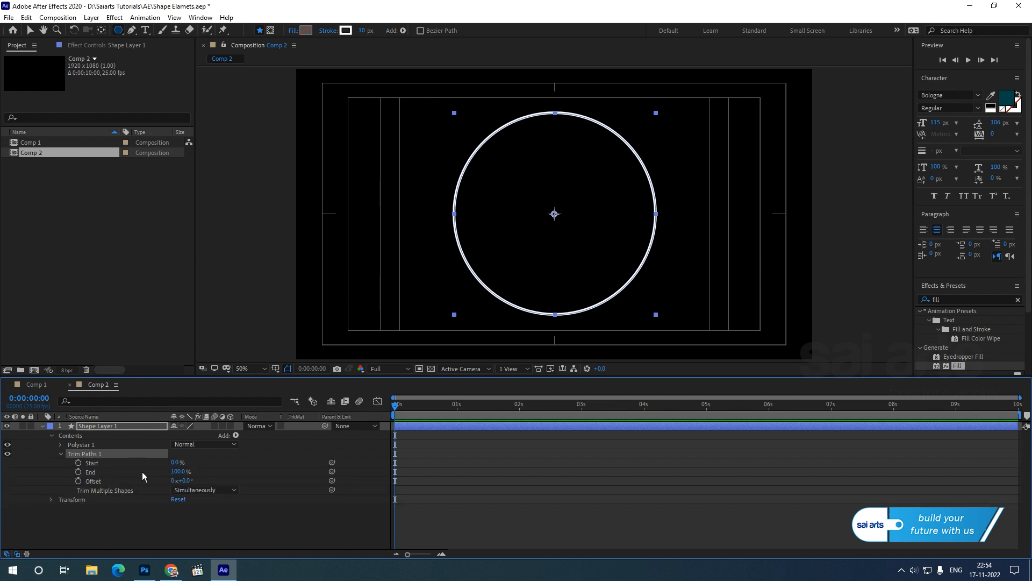
Step: Set the Trim Paths Start and End to 0% and the Offset to 0°
{"action": "mouse_move", "coordinate": [175, 462]}
{"action": "left_mouse_down"}
{"action": "mouse_move", "coordinate": [200, 461]}
{"action": "mouse_move", "coordinate": [150, 473]}
{"action": "mouse_move", "coordinate": [200, 480]}
{"action": "mouse_move", "coordinate": [185, 485]}
{"action": "left_mouse_up"}
{"action": "left_click", "coordinate": [184, 482]}
{"action": "type", "text": "0"}
{"action": "left_click", "coordinate": [177, 462]}
{"action": "type", "text": "0"}
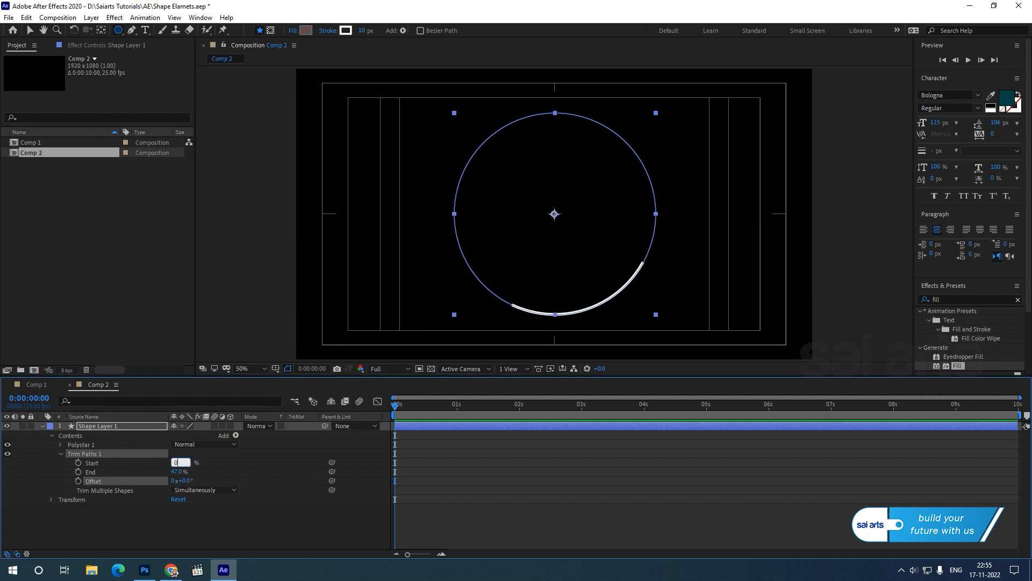
{"action": "left_click", "coordinate": [185, 475]}
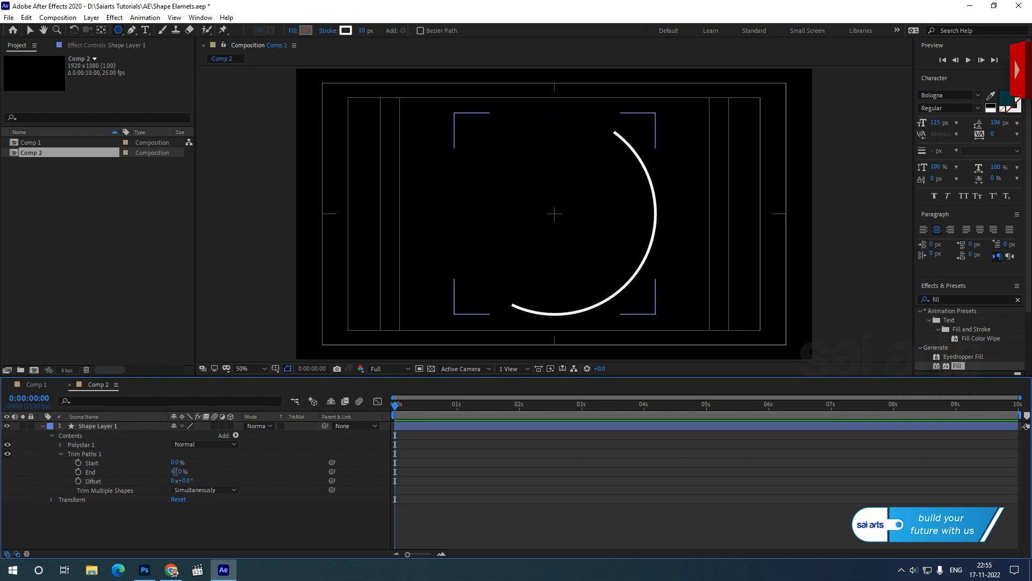
{"action": "left_click", "coordinate": [176, 472]}
{"action": "type", "text": "0"}
{"action": "key", "text": "Return"}
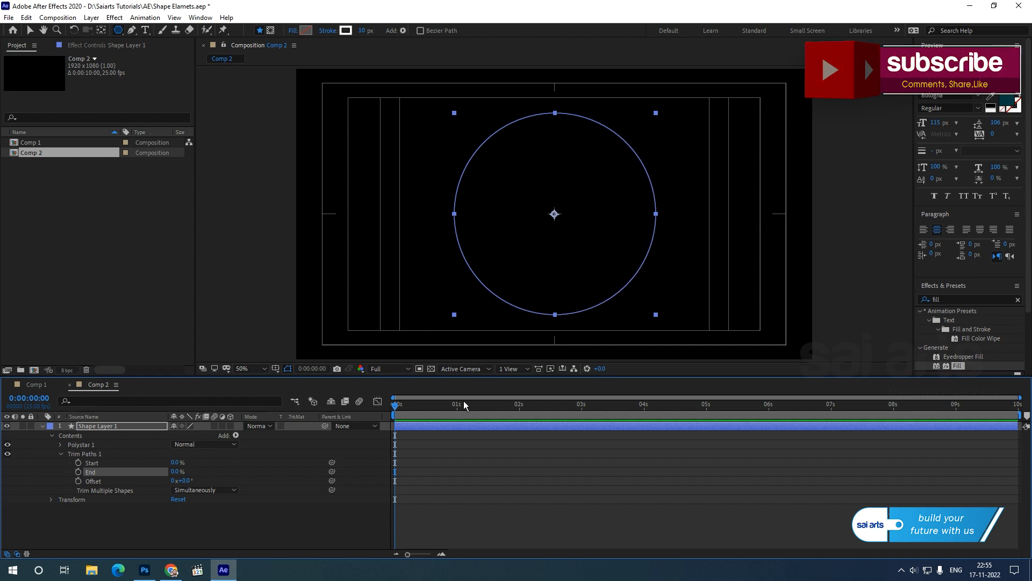
Step: Enable keyframing for the Trim Paths Start, End and Offset at 0 seconds
{"action": "left_click", "coordinate": [79, 462]}
{"action": "left_click", "coordinate": [79, 472]}
{"action": "left_click", "coordinate": [78, 481]}
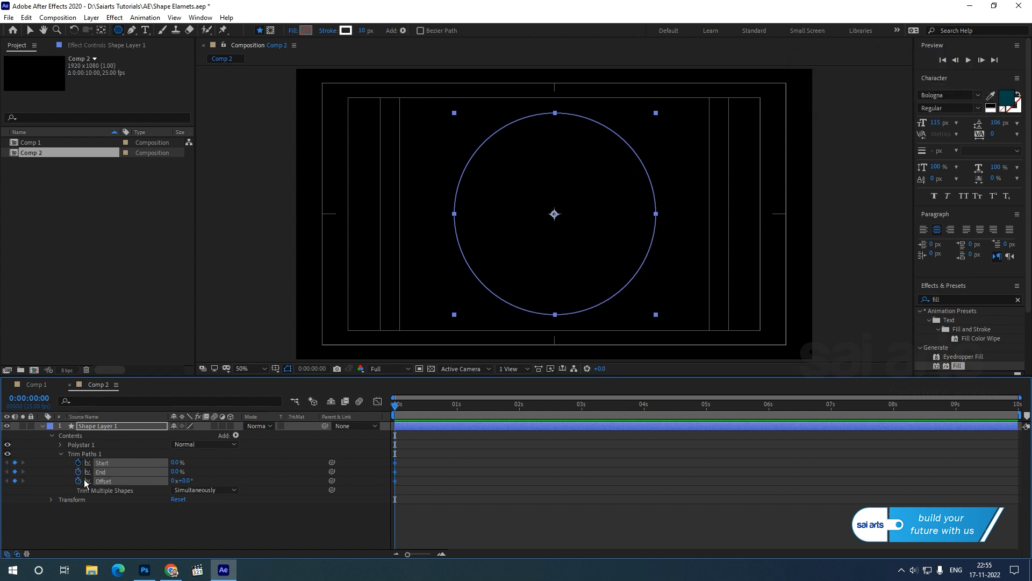
Step: At 2 seconds, set the Trim Paths Start and End to 100% and the Offset to 90°
{"action": "left_click_drag", "start_coordinate": [396, 405], "coordinate": [523, 415]}
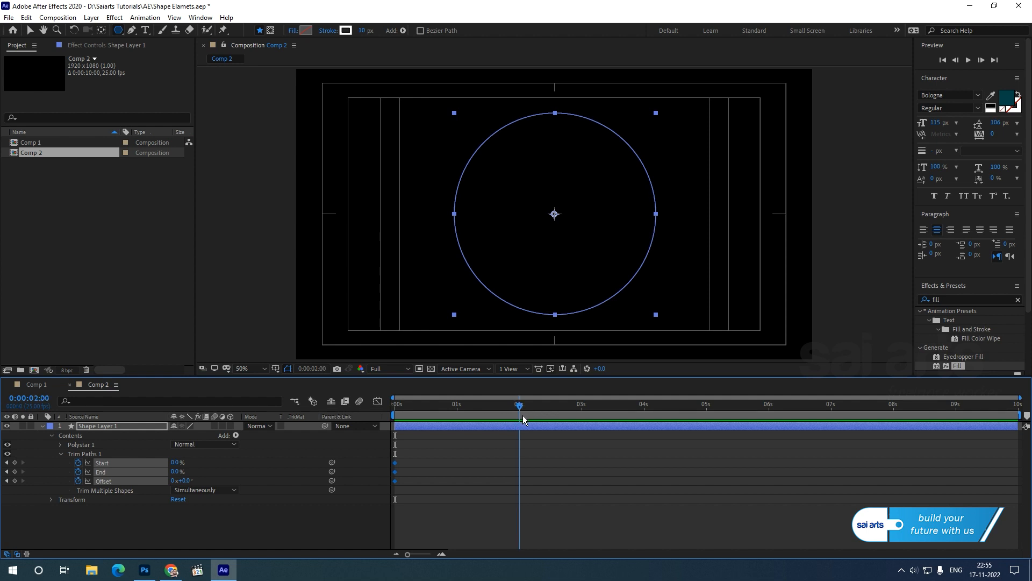
{"action": "left_click_drag", "start_coordinate": [191, 464], "coordinate": [296, 463]}
{"action": "left_click_drag", "start_coordinate": [179, 472], "coordinate": [258, 473]}
{"action": "left_click", "coordinate": [183, 480]}
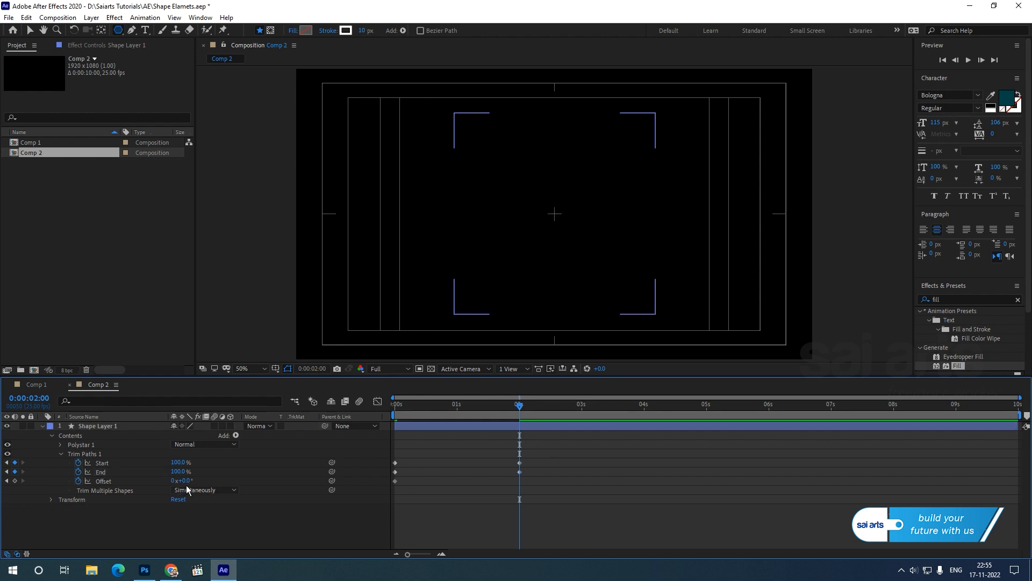
{"action": "type", "text": "90"}
{"action": "key", "text": "Return"}
Step: Shift the Start and Offset keyframes about 0.3 seconds later than the End keyframes
{"action": "key", "text": "Home"}
{"action": "left_click_drag", "start_coordinate": [543, 456], "coordinate": [392, 463]}
{"action": "left_click_drag", "start_coordinate": [540, 495], "coordinate": [394, 480]}
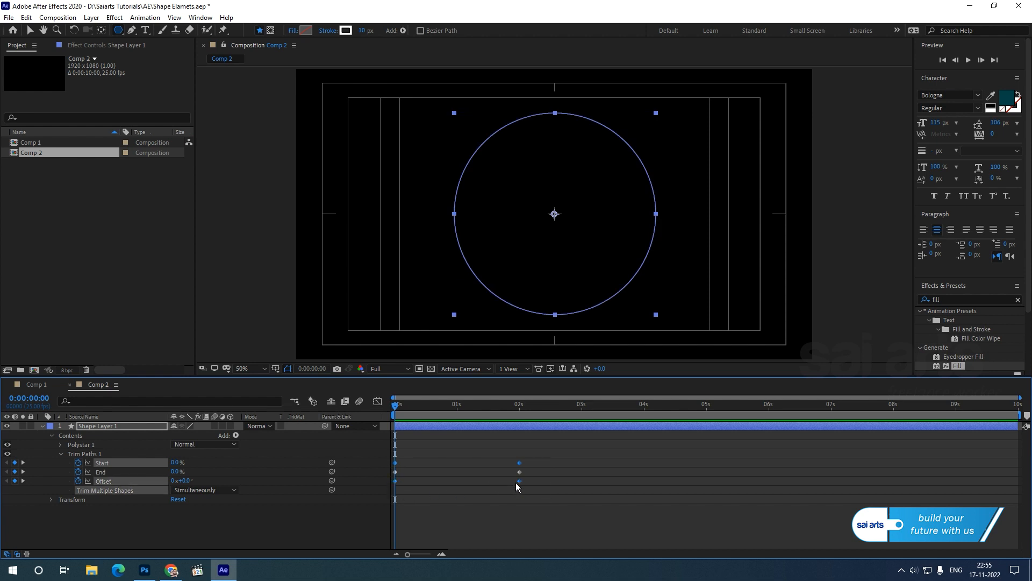
{"action": "left_click_drag", "start_coordinate": [520, 481], "coordinate": [569, 483]}
Step: Apply Easy Ease to all Trim Paths Start, End and Offset keyframes and preview the animation from the beginning
{"action": "left_click_drag", "start_coordinate": [562, 446], "coordinate": [382, 497]}
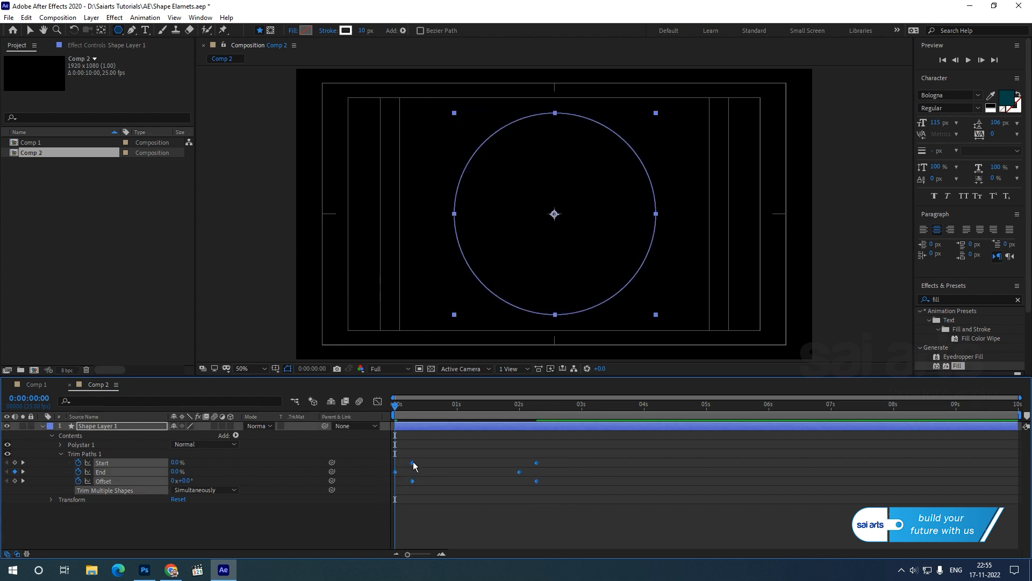
{"action": "right_click", "coordinate": [413, 463]}
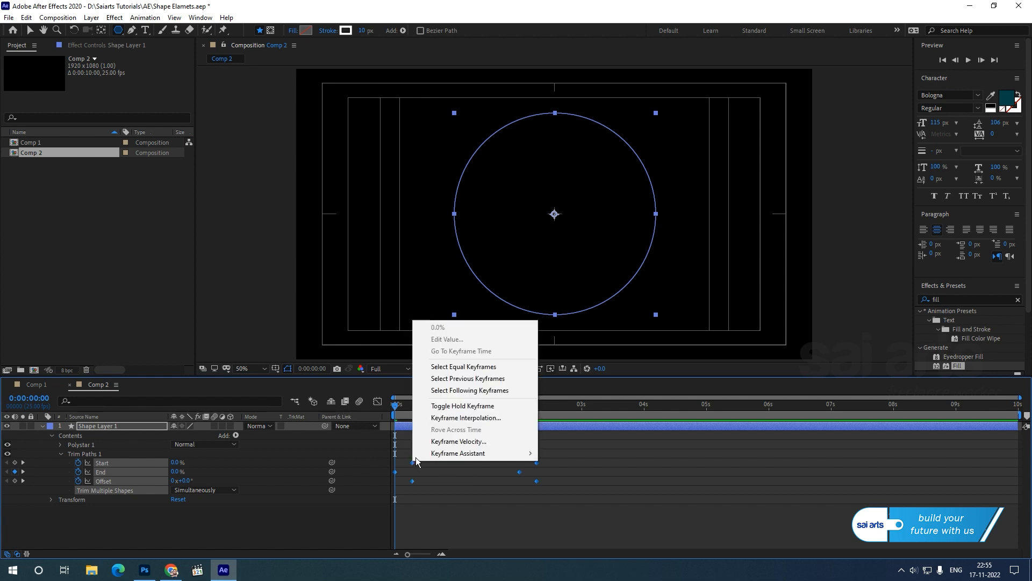
{"action": "mouse_move", "coordinate": [430, 454]}
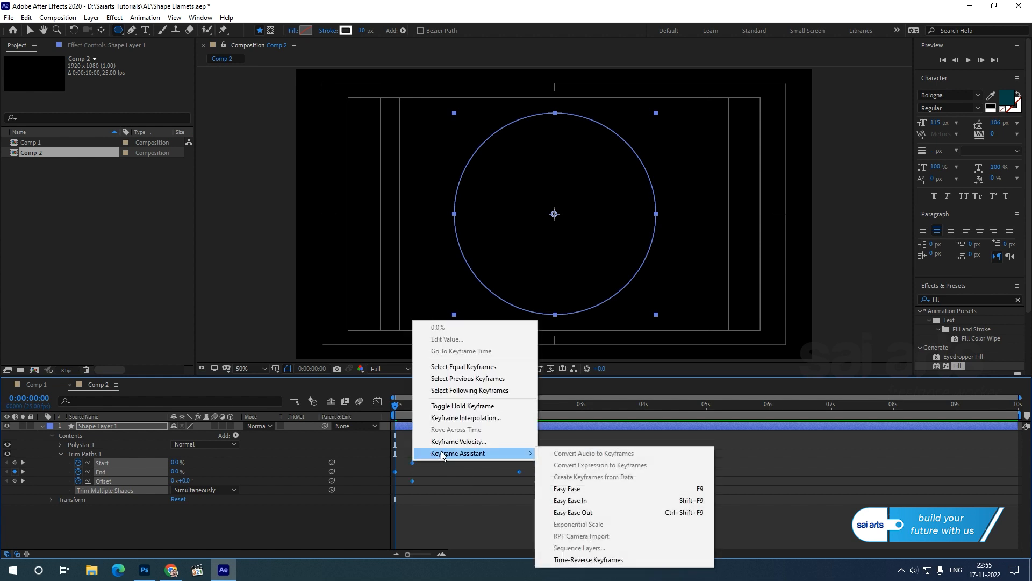
{"action": "left_click", "coordinate": [585, 489]}
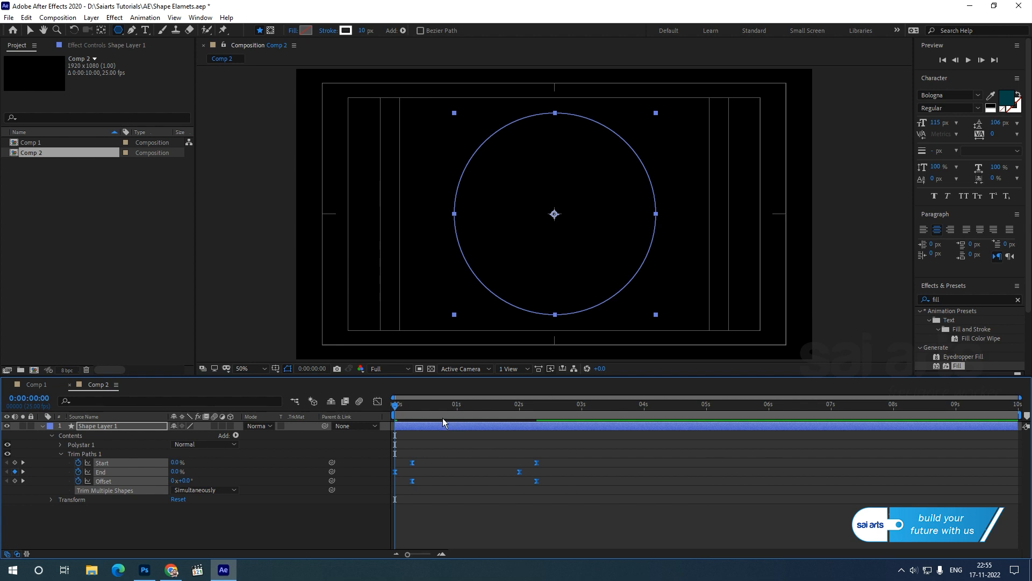
{"action": "left_click_drag", "start_coordinate": [397, 407], "coordinate": [376, 423]}
{"action": "left_click", "coordinate": [514, 463]}
{"action": "key", "text": "space"}
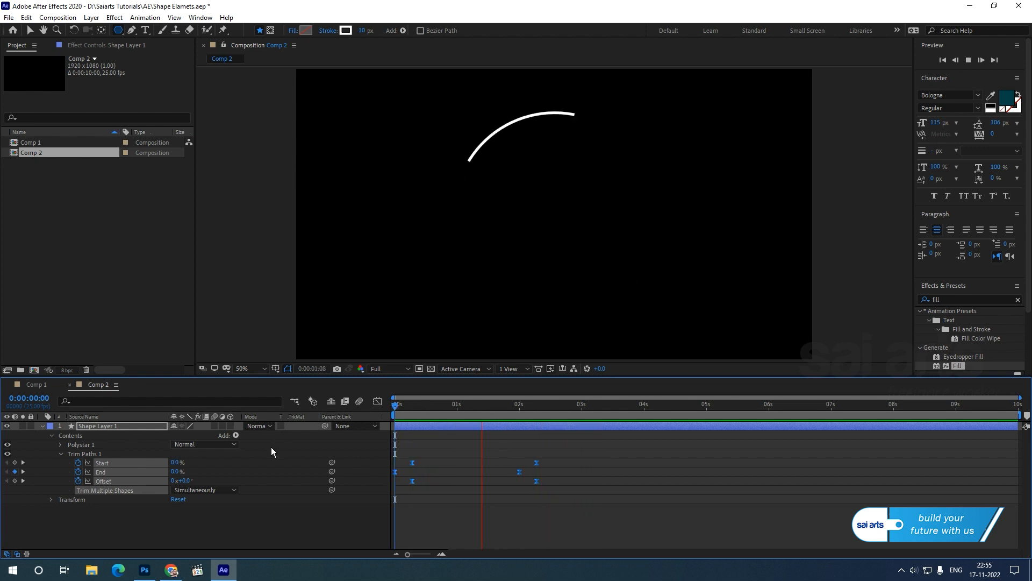
{"action": "key", "text": "space"}
Step: At frame 18, add a Repeater to the contents of Shape Layer 1
{"action": "left_click_drag", "start_coordinate": [538, 406], "coordinate": [440, 426]}
{"action": "left_click", "coordinate": [70, 437]}
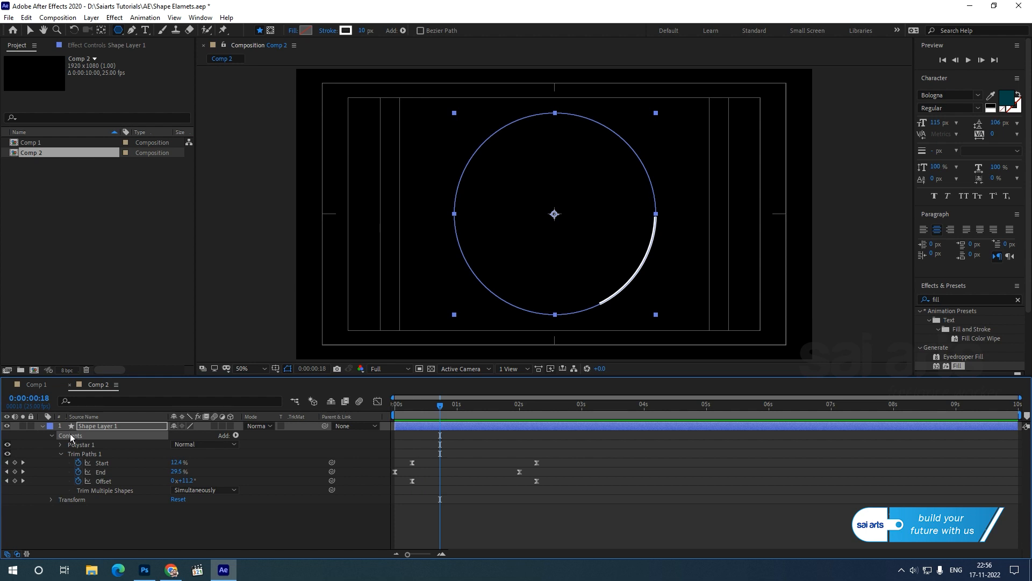
{"action": "left_click", "coordinate": [235, 435]}
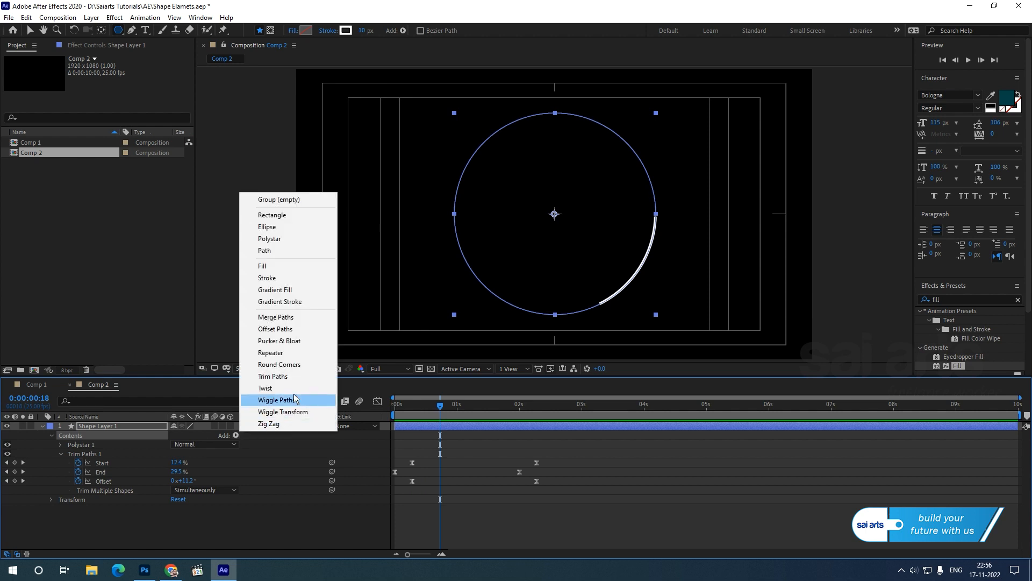
{"action": "left_click", "coordinate": [294, 353]}
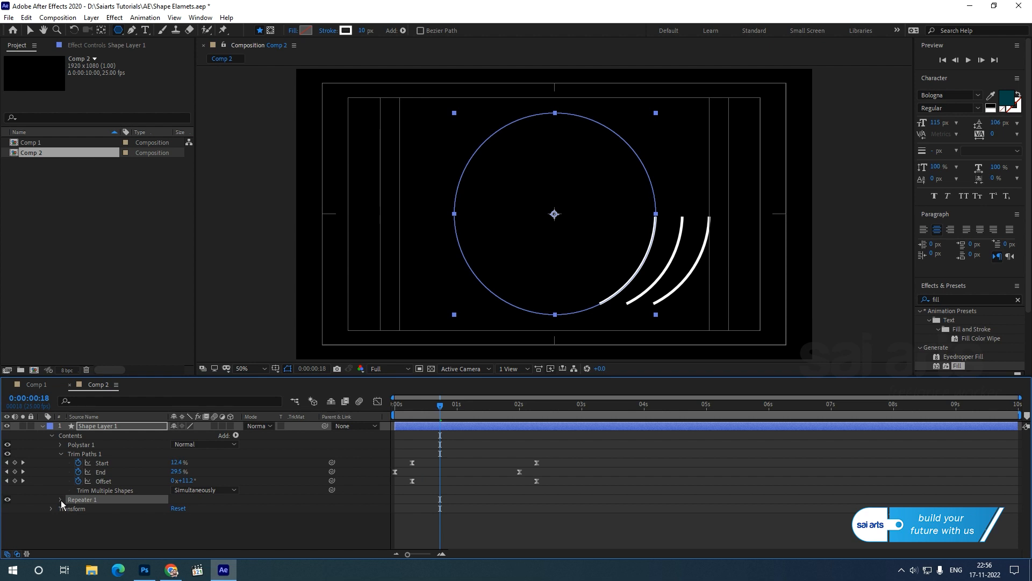
Step: Set the number of copies in Repeater 1 to 14
{"action": "left_click", "coordinate": [61, 453]}
{"action": "left_click", "coordinate": [80, 444]}
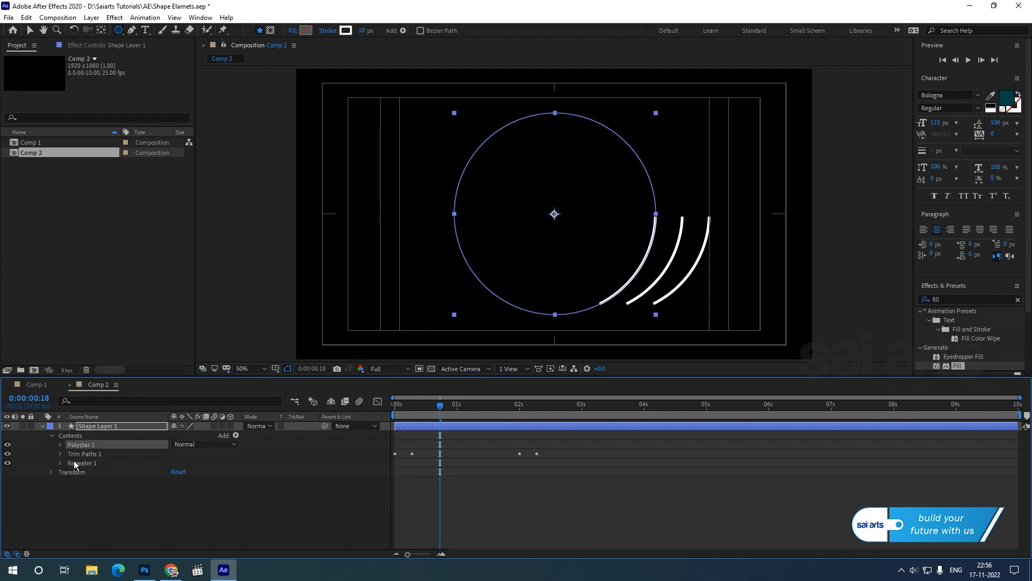
{"action": "left_click", "coordinate": [76, 454]}
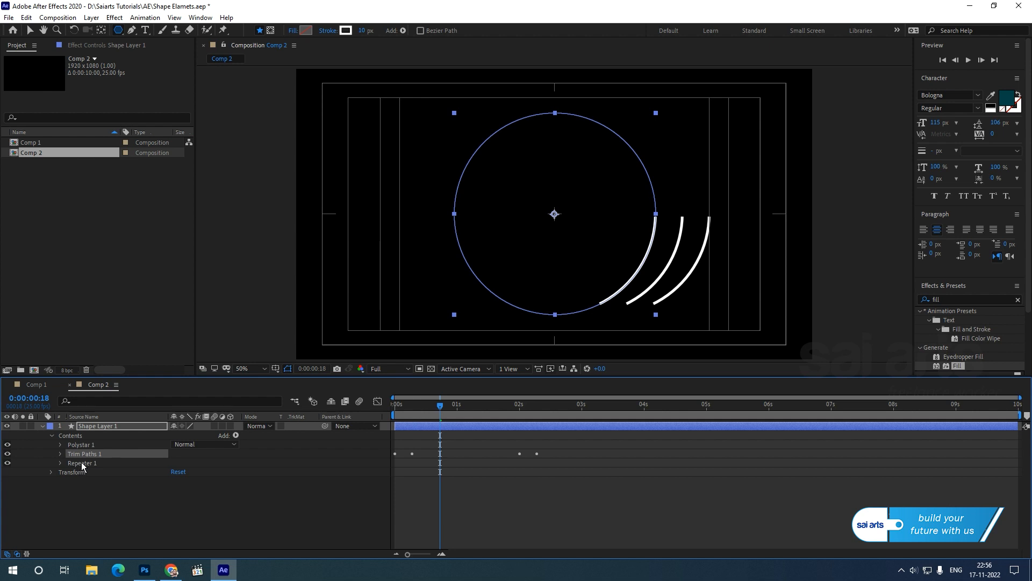
{"action": "left_click", "coordinate": [82, 465]}
{"action": "left_click", "coordinate": [60, 463]}
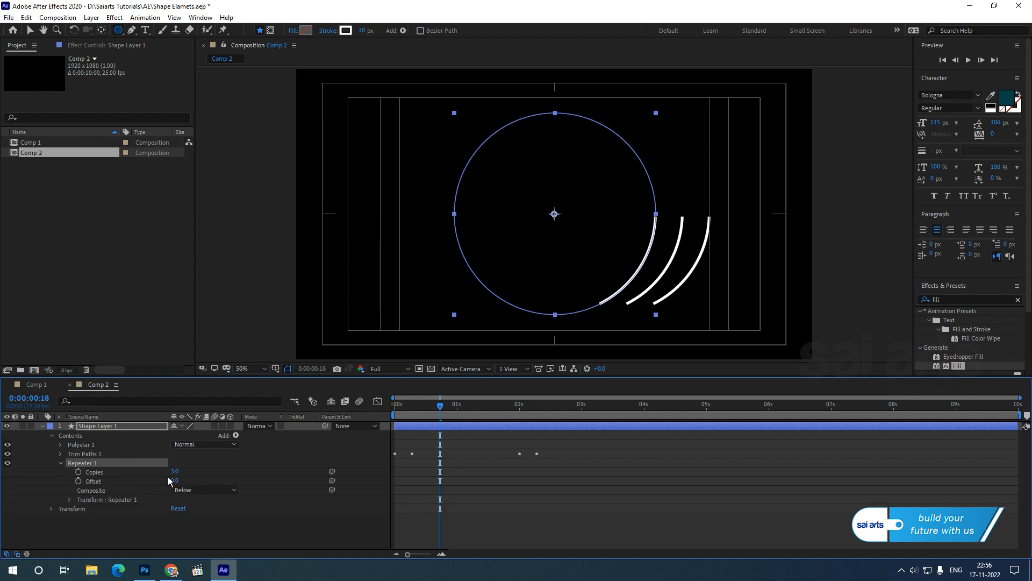
{"action": "left_click_drag", "start_coordinate": [174, 476], "coordinate": [186, 473]}
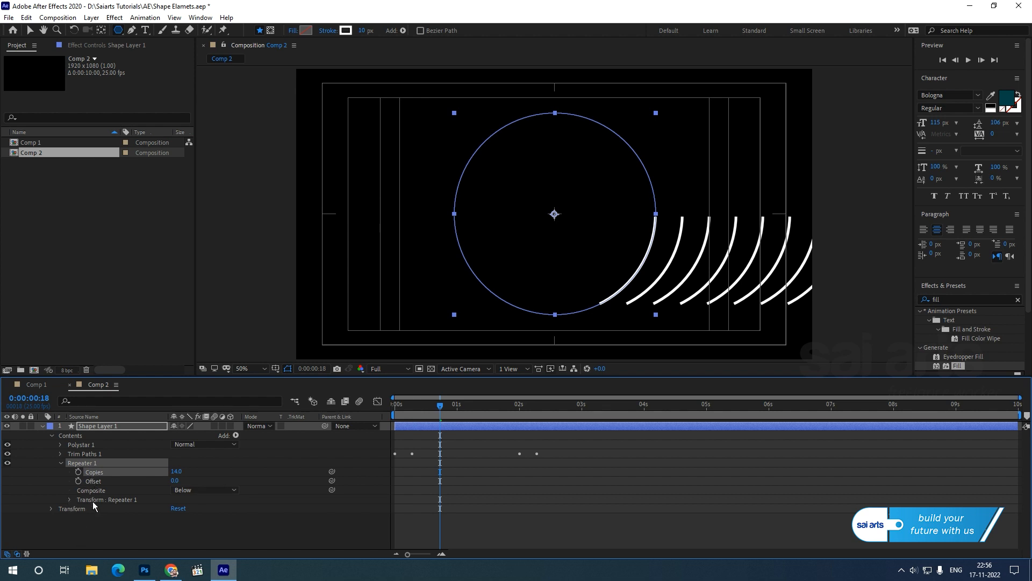
Step: Set the Position in the Repeater 1 transform to 0, 0
{"action": "left_click", "coordinate": [69, 499]}
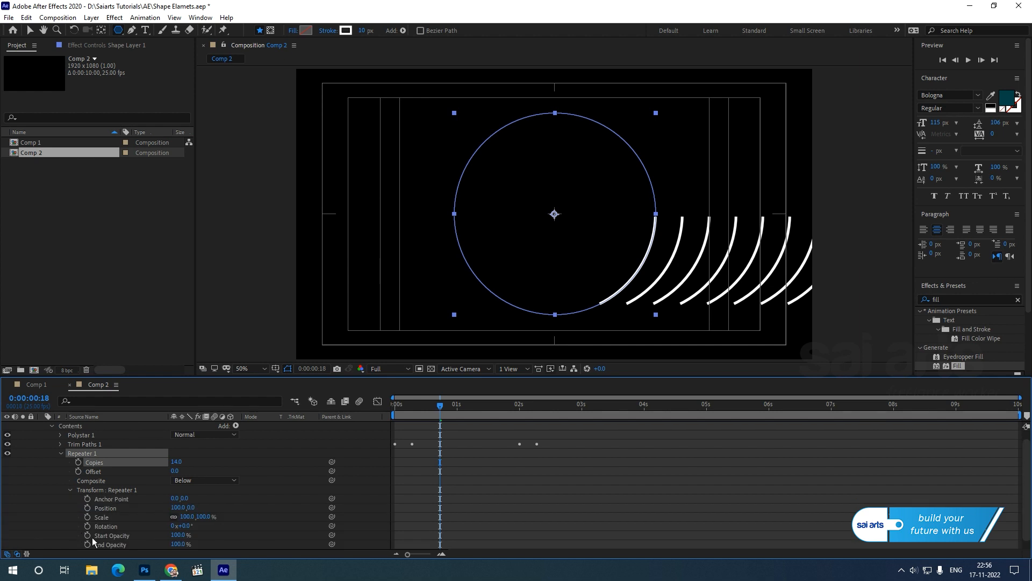
{"action": "left_click_drag", "start_coordinate": [176, 508], "coordinate": [156, 527]}
{"action": "left_click", "coordinate": [175, 507]}
{"action": "type", "text": "0"}
{"action": "key", "text": "Return"}
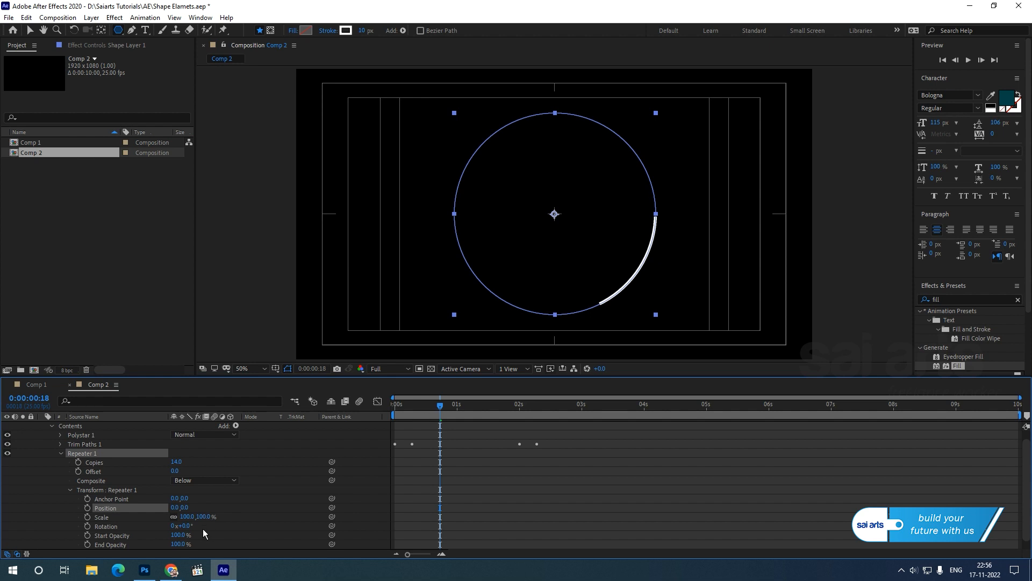
Step: Set the Repeater 1 transform Scale to 82% and preview the animation from the beginning
{"action": "left_click_drag", "start_coordinate": [184, 518], "coordinate": [183, 524]}
{"action": "left_click_drag", "start_coordinate": [427, 412], "coordinate": [327, 430]}
{"action": "key", "text": "space"}
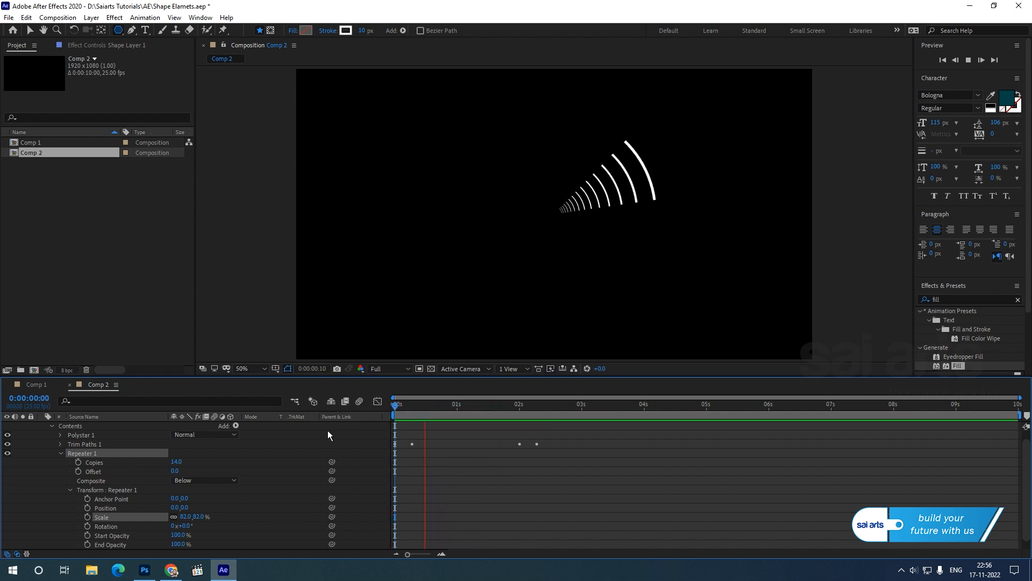
{"action": "key", "text": "space"}
{"action": "left_click_drag", "start_coordinate": [443, 405], "coordinate": [427, 411]}
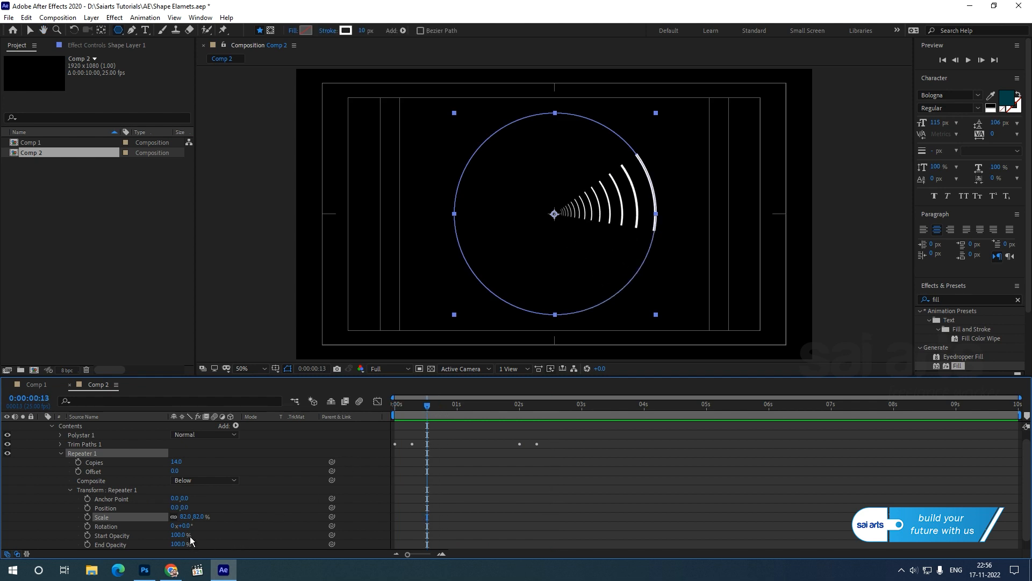
Step: Set the Repeater 1 transform Rotation to about 17°, previewing the animation at 9° on the way
{"action": "mouse_move", "coordinate": [186, 526]}
{"action": "left_mouse_down"}
{"action": "mouse_move", "coordinate": [222, 516]}
{"action": "mouse_move", "coordinate": [198, 535]}
{"action": "left_mouse_up"}
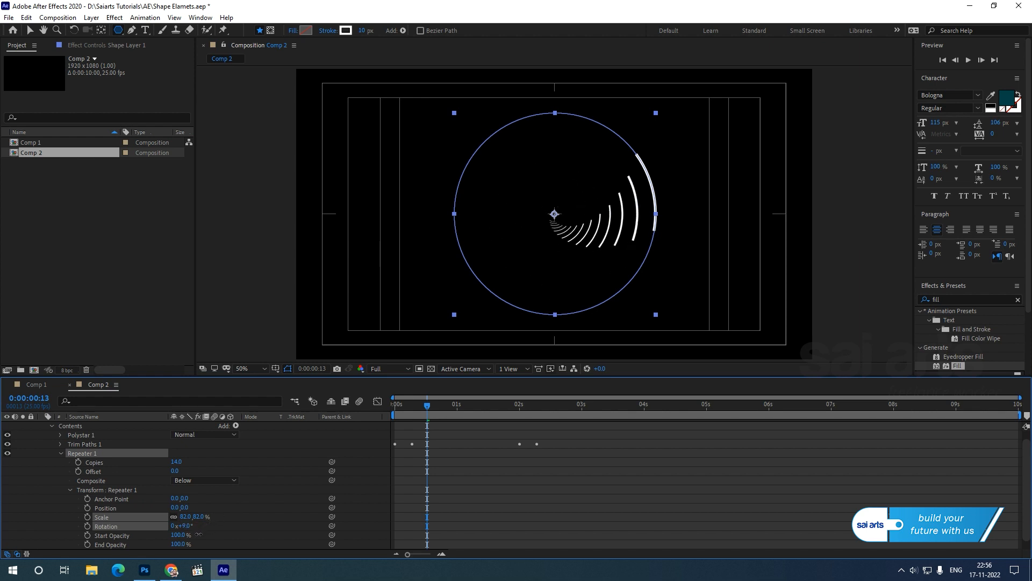
{"action": "key", "text": "Home"}
{"action": "key", "text": "space"}
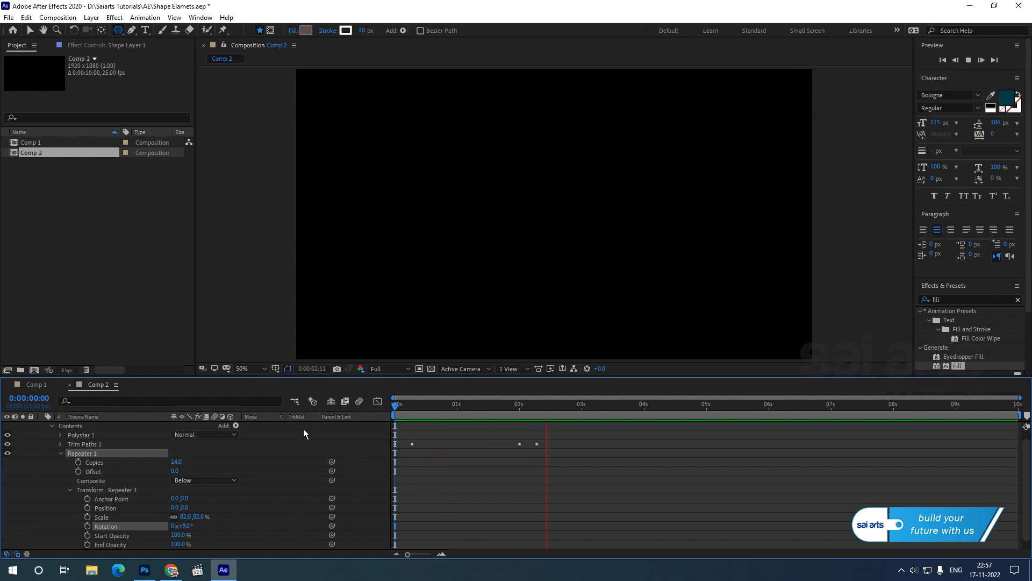
{"action": "left_click_drag", "start_coordinate": [430, 405], "coordinate": [449, 404]}
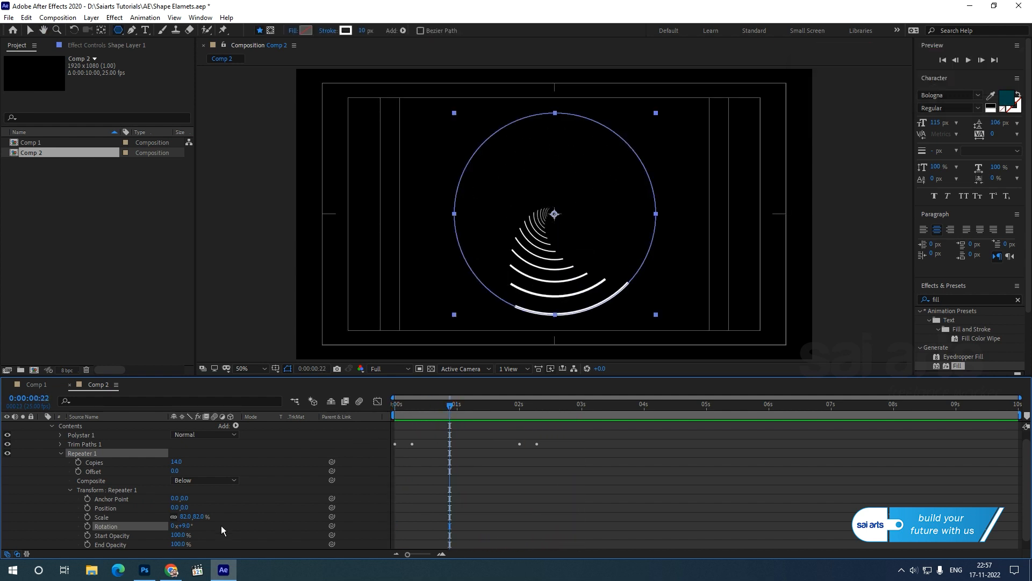
{"action": "left_click_drag", "start_coordinate": [190, 525], "coordinate": [192, 526]}
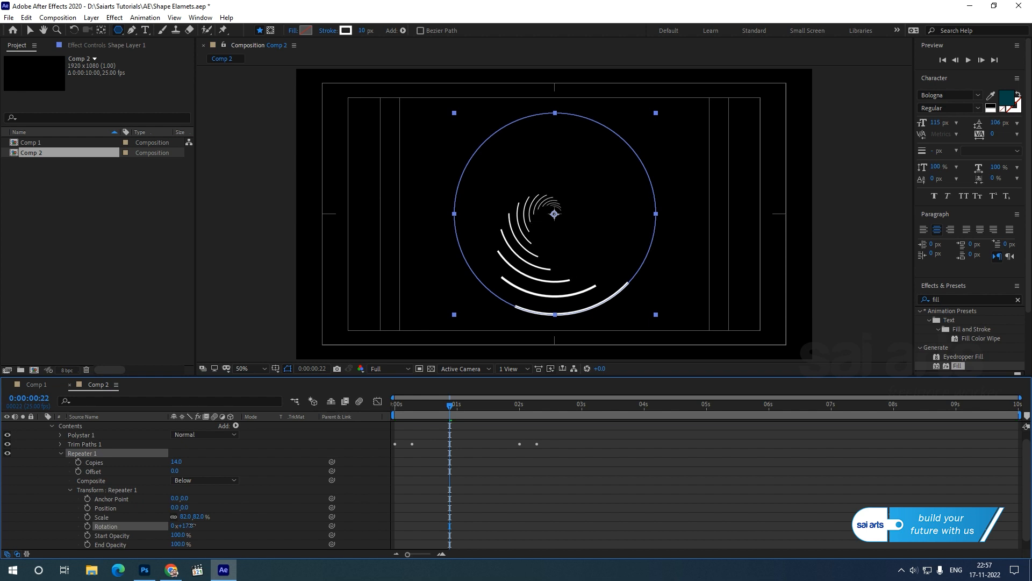
Step: Duplicate Repeater 1 within the contents of Shape Layer 1
{"action": "left_click", "coordinate": [60, 453]}
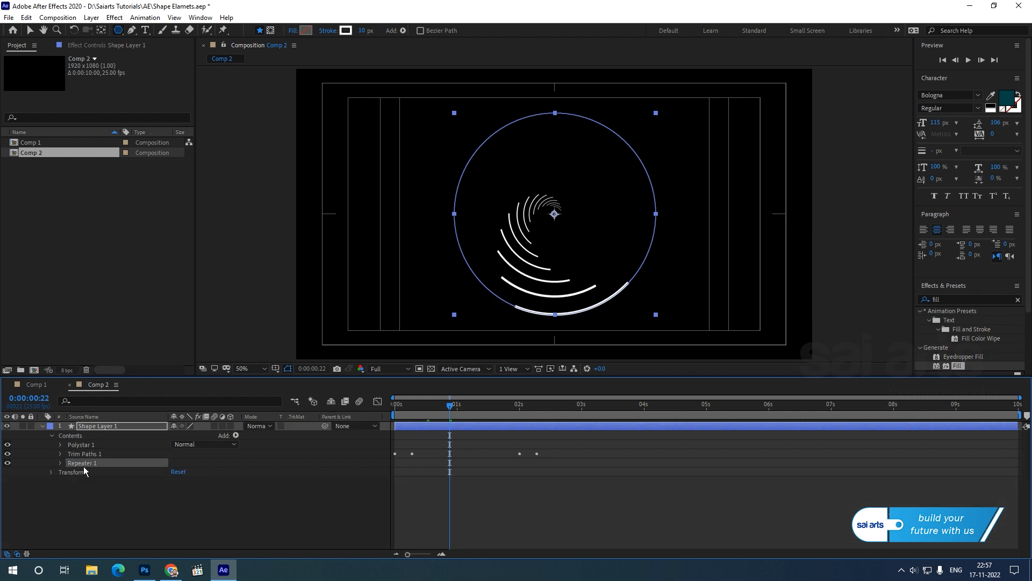
{"action": "left_click", "coordinate": [26, 17]}
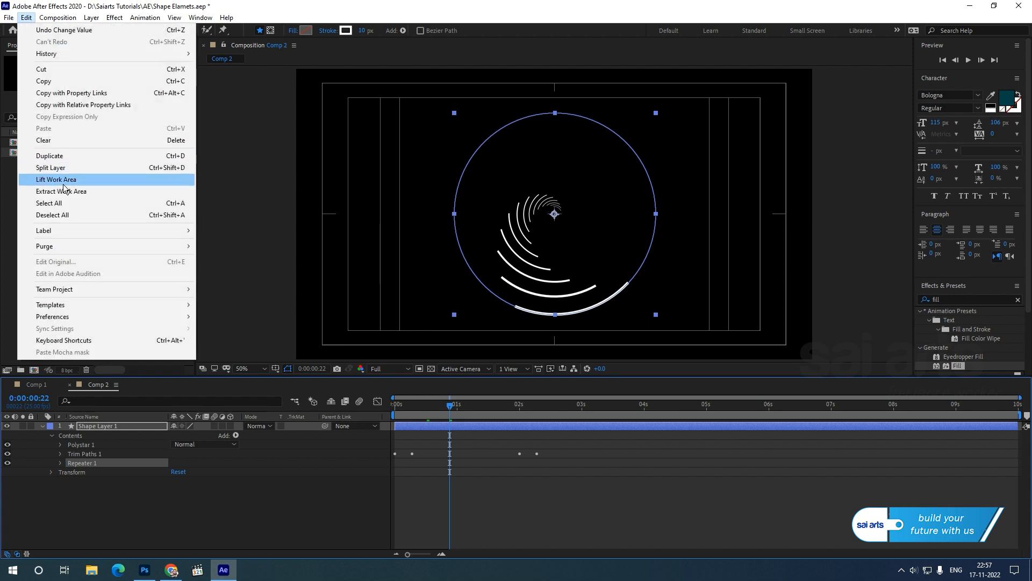
{"action": "left_click", "coordinate": [50, 156]}
Step: Set the Repeater 2 transform Scale to 70% and Rotation to 54°, and preview the animation
{"action": "left_click", "coordinate": [60, 471]}
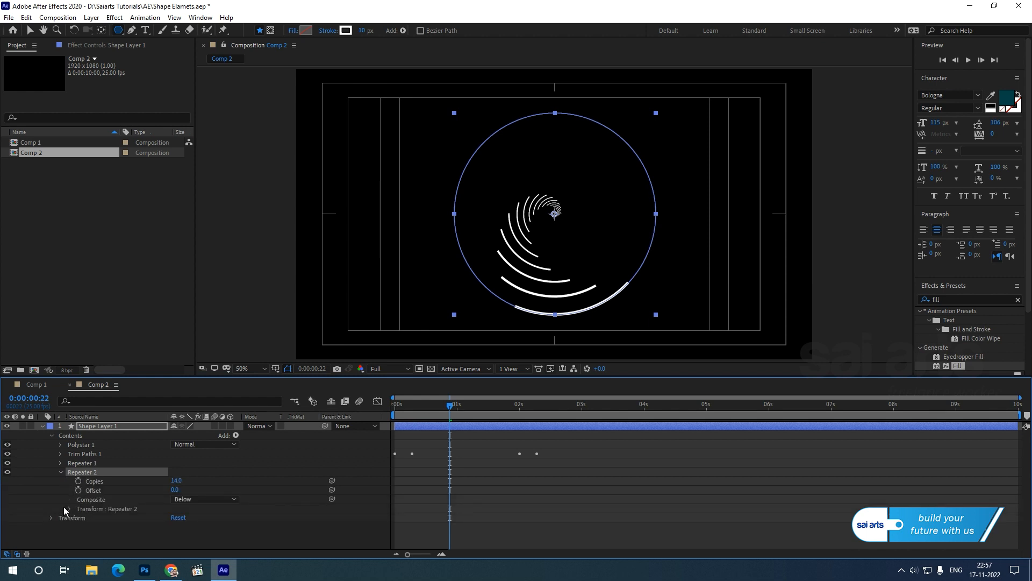
{"action": "left_click", "coordinate": [68, 509]}
{"action": "left_click_drag", "start_coordinate": [185, 517], "coordinate": [209, 524]}
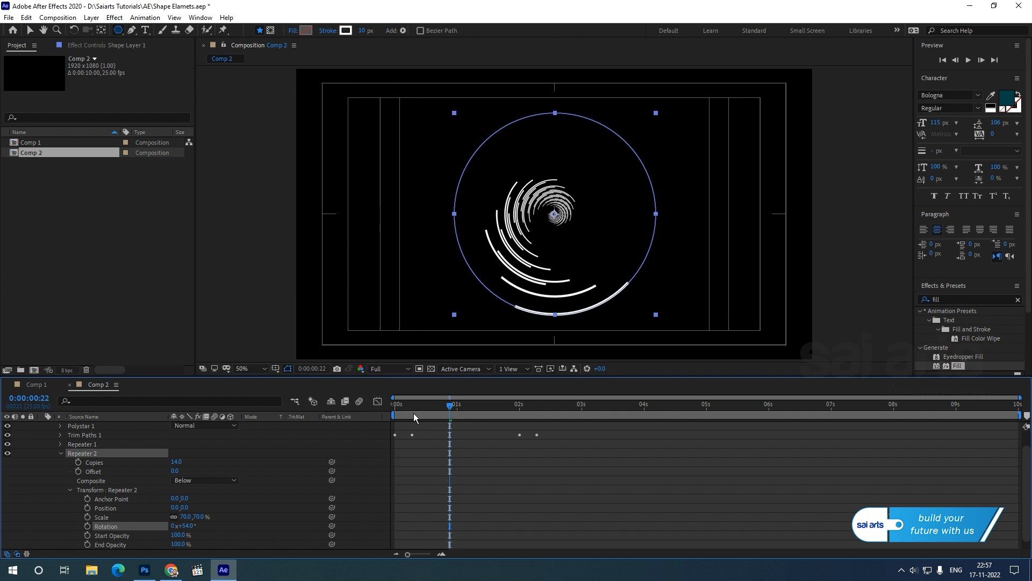
{"action": "key", "text": "space"}
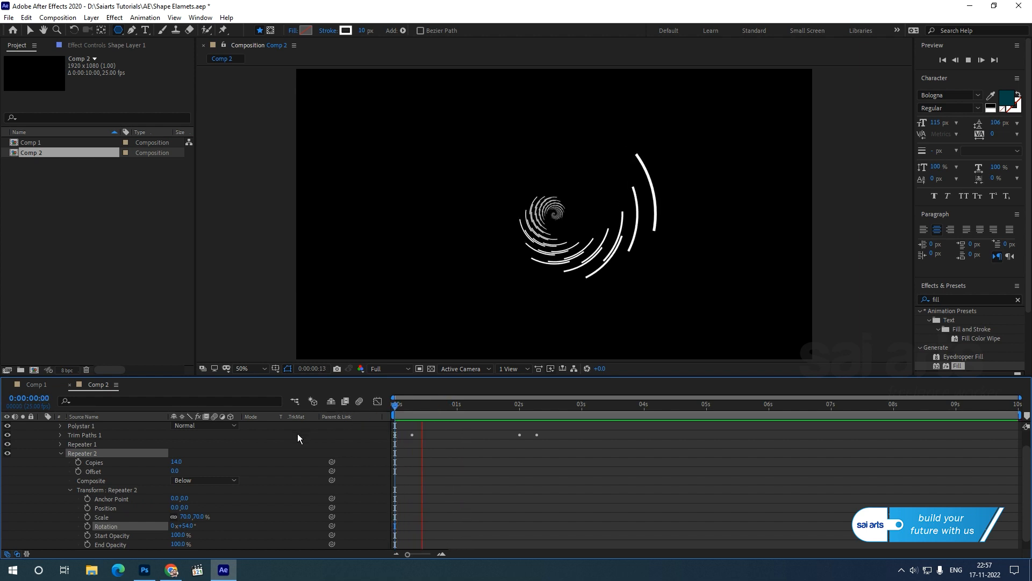
{"action": "key", "text": "space"}
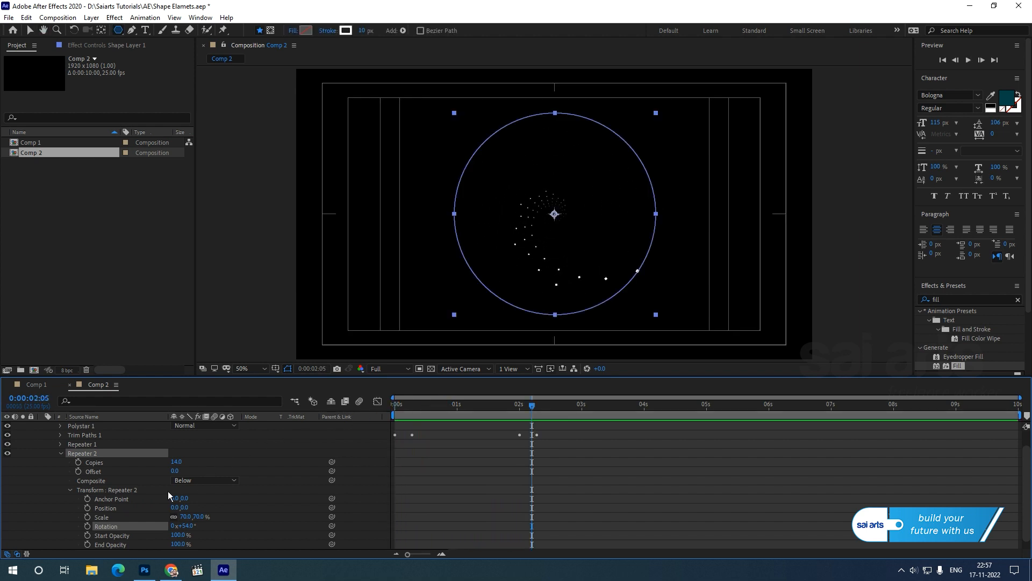
Step: Search the effects for "fill" and apply the Fill effect to Shape Layer 1
{"action": "scroll", "coordinate": [144, 475], "scroll_direction": "up", "scroll_amount": 2}
{"action": "left_click", "coordinate": [99, 428]}
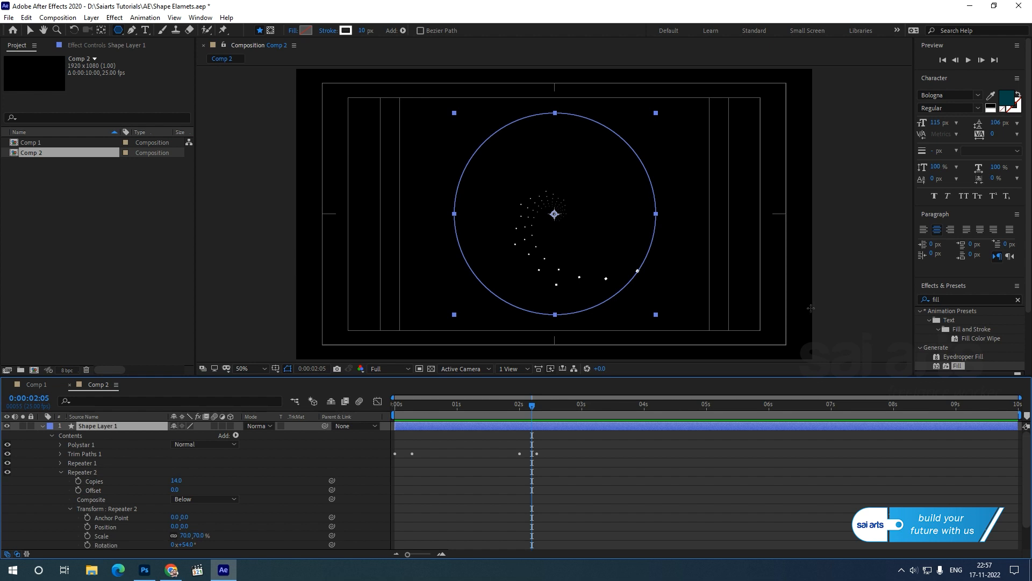
{"action": "left_click", "coordinate": [951, 299]}
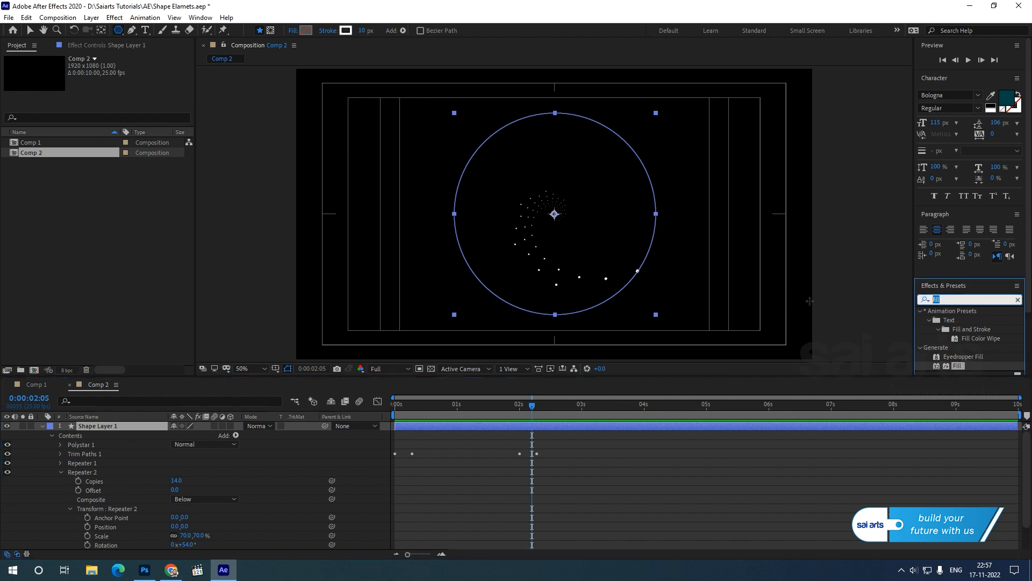
{"action": "type", "text": "fill"}
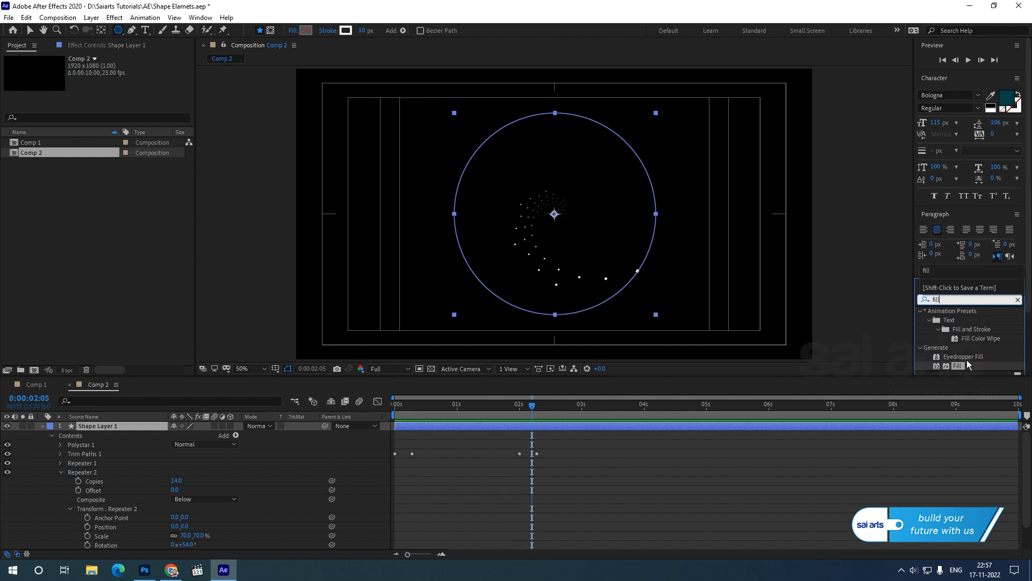
{"action": "left_click_drag", "start_coordinate": [960, 363], "coordinate": [113, 426]}
{"action": "key", "text": "v"}
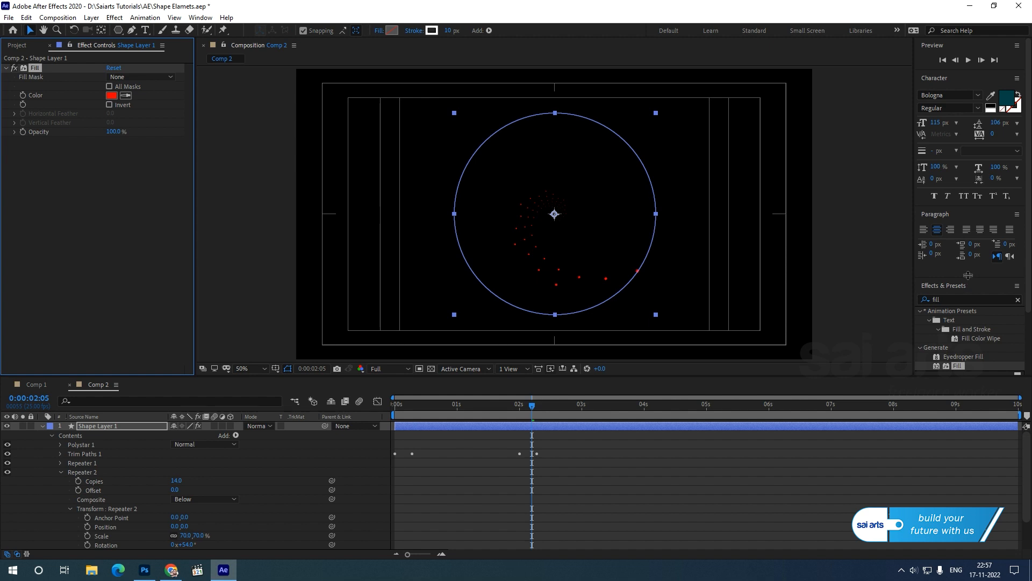
{"action": "left_click_drag", "start_coordinate": [968, 275], "coordinate": [972, 206]}
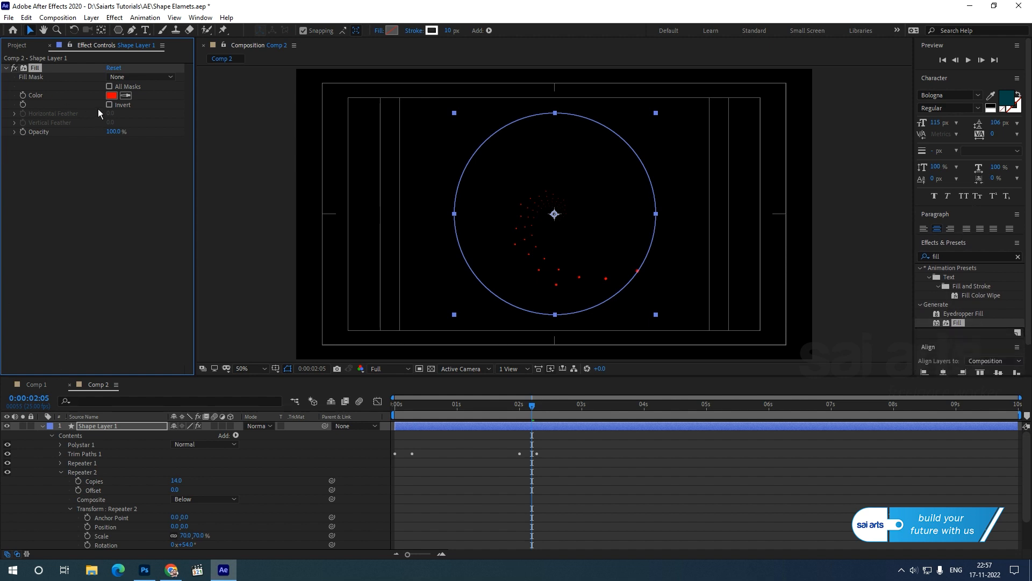
Step: Change the Fill effect's color to yellow-orange
{"action": "left_click", "coordinate": [112, 95]}
{"action": "left_click", "coordinate": [165, 144]}
{"action": "left_click_drag", "start_coordinate": [168, 145], "coordinate": [167, 147]}
{"action": "left_click", "coordinate": [260, 28]}
Step: Go to frame 23 and add the Stylize Glow effect to Shape Layer 1
{"action": "left_click", "coordinate": [452, 411]}
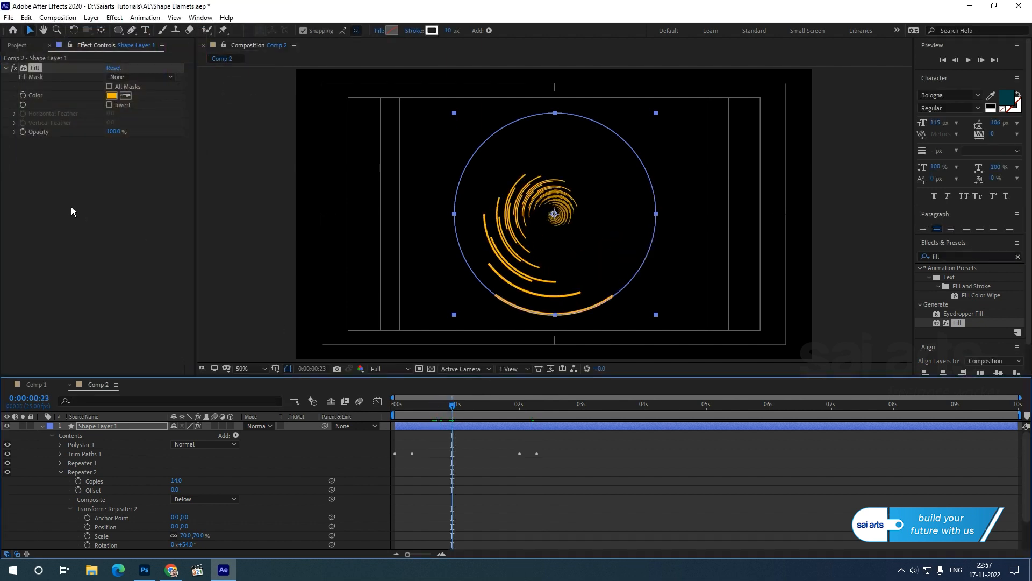
{"action": "right_click", "coordinate": [68, 186]}
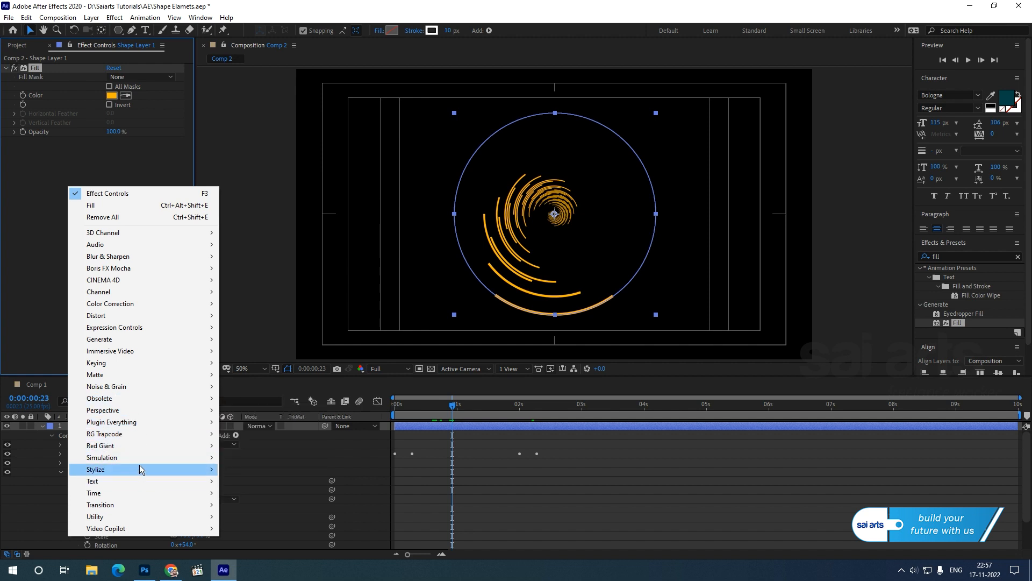
{"action": "mouse_move", "coordinate": [142, 463]}
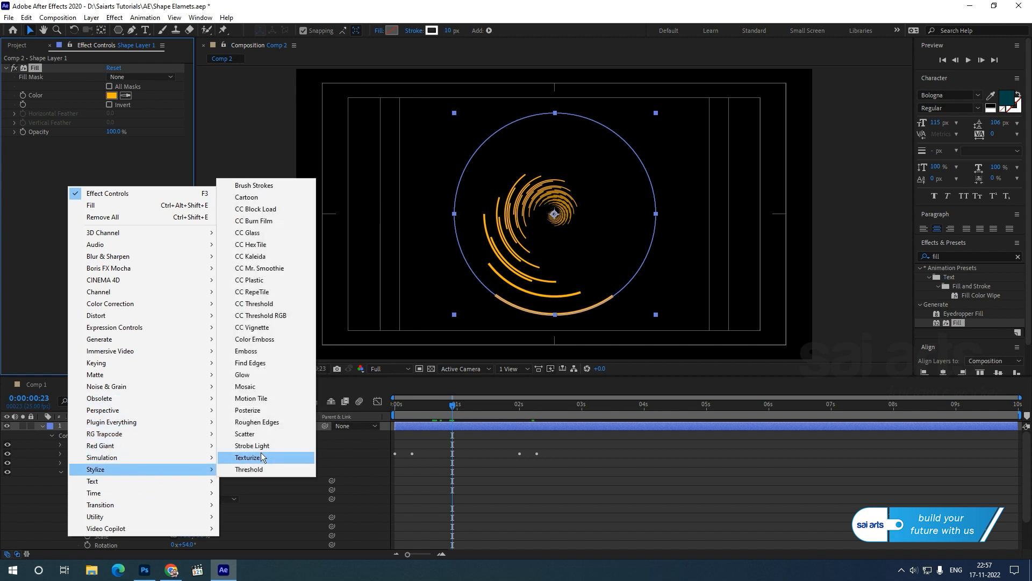
{"action": "left_click", "coordinate": [243, 375]}
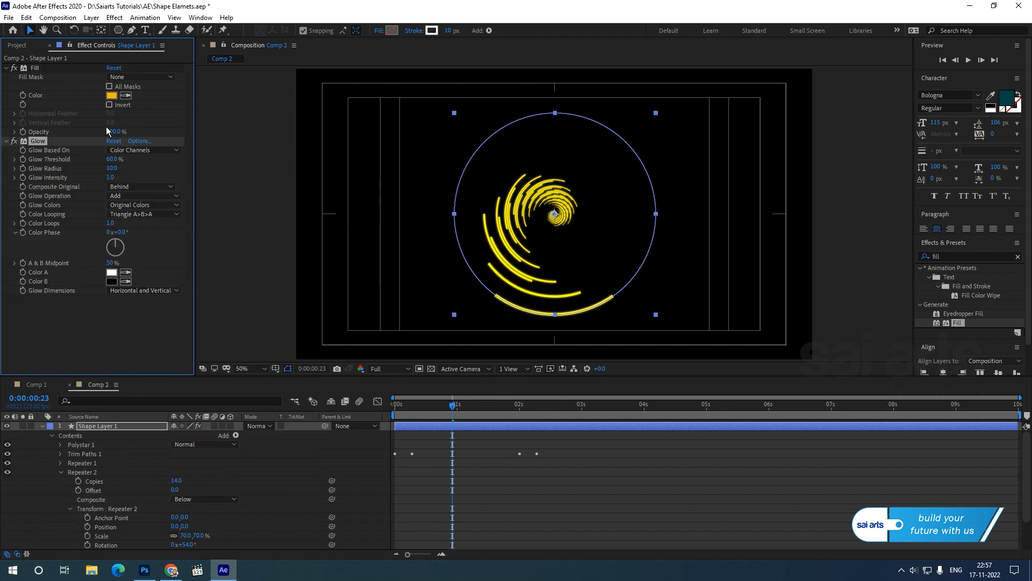
Step: Set the Glow Threshold to 74.5% and Glow Radius to 70, and preview the animation from the start
{"action": "left_click_drag", "start_coordinate": [112, 159], "coordinate": [141, 168]}
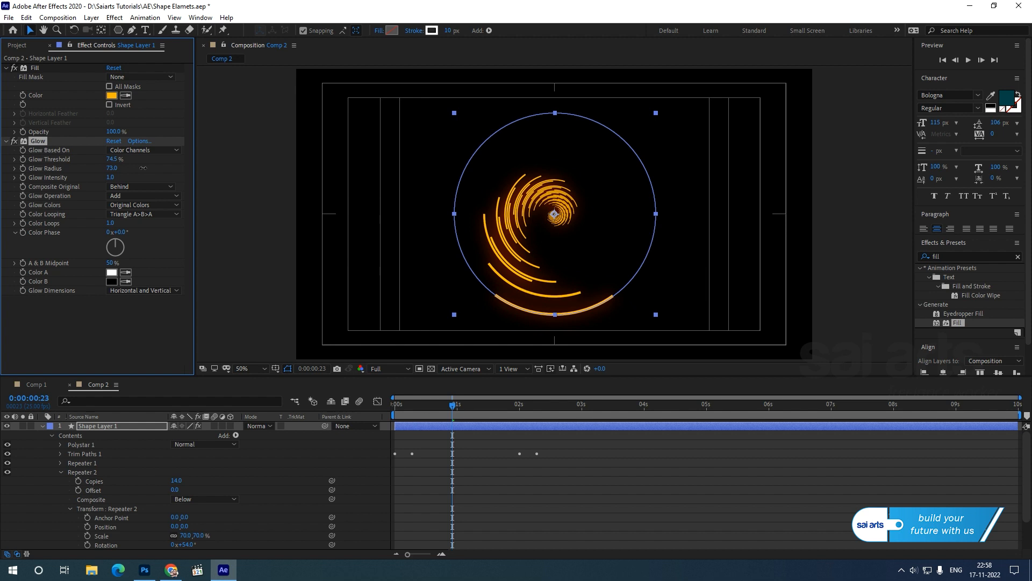
{"action": "key", "text": "Home"}
{"action": "key", "text": "space"}
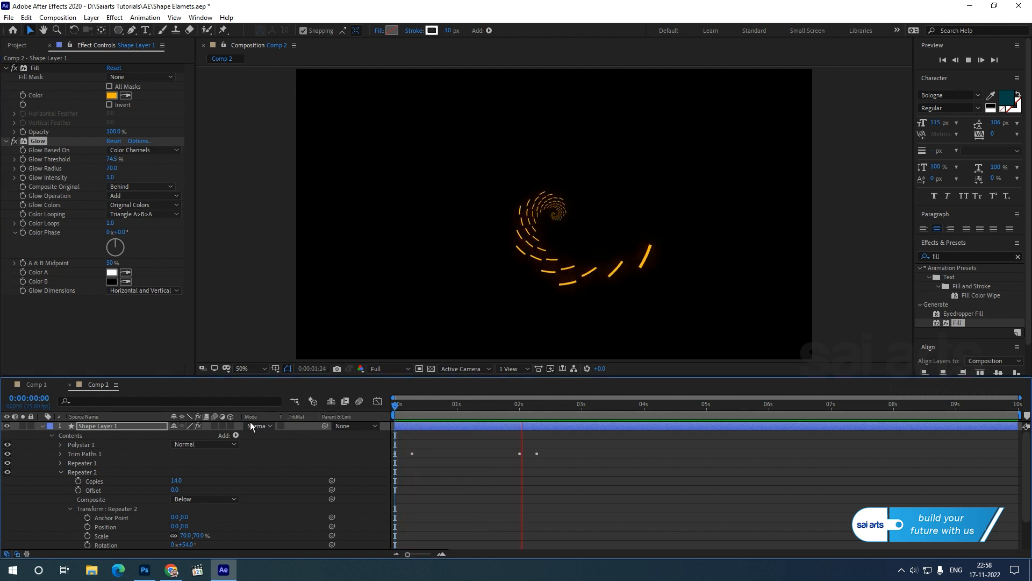
{"action": "key", "text": "space"}
Step: Split Shape Layer 1 at 0:00:02:17 and delete the part after the split
{"action": "left_click_drag", "start_coordinate": [564, 411], "coordinate": [563, 411]}
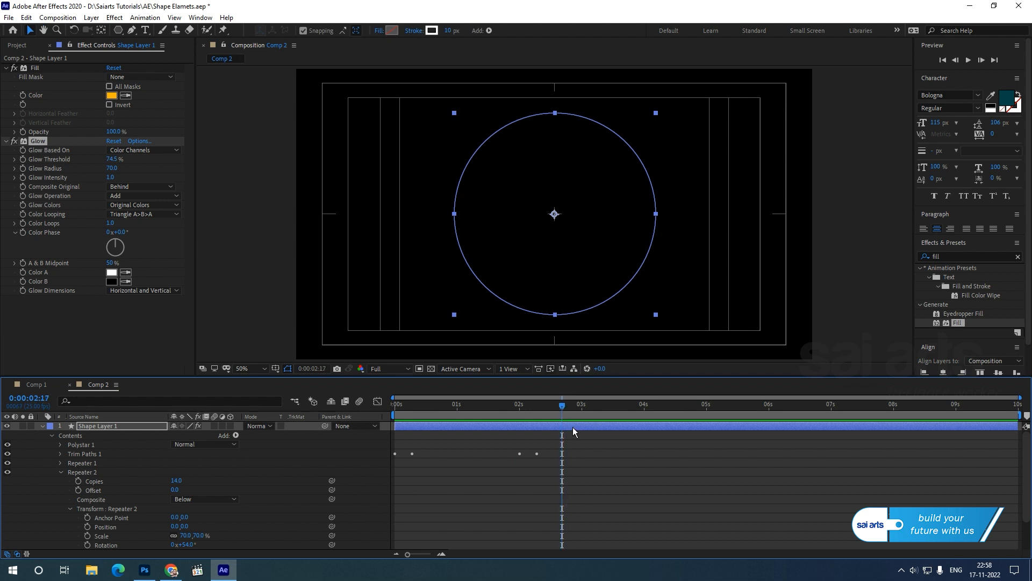
{"action": "key", "text": "ctrl+shift+d"}
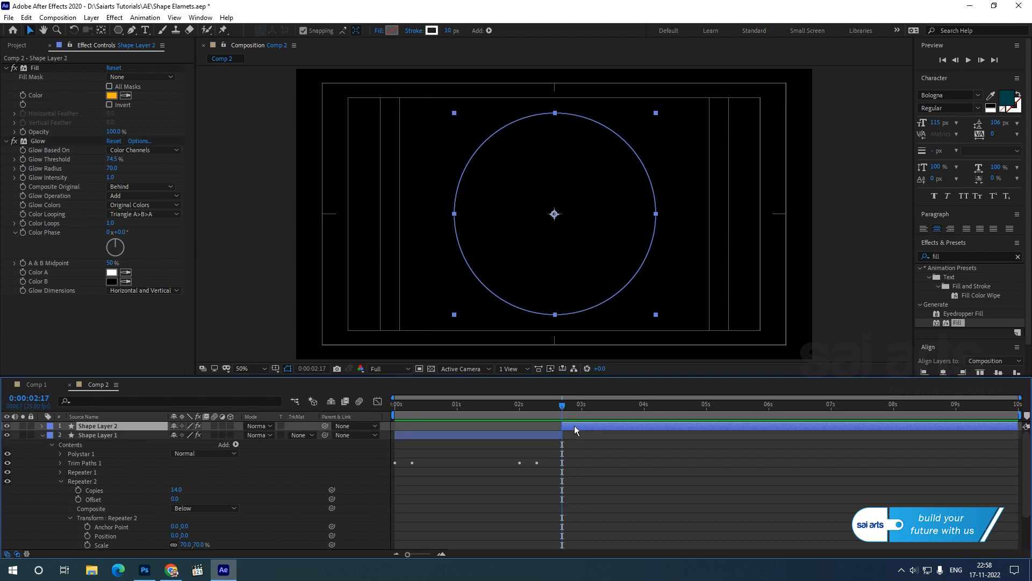
{"action": "key", "text": "Delete"}
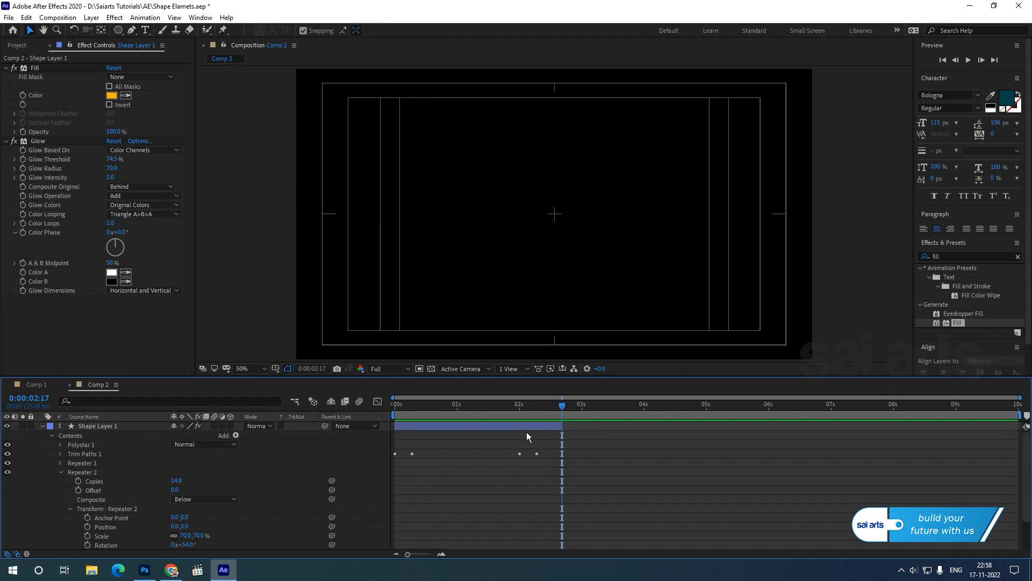
Step: Duplicate Shape Layer 1 and move the copy in time so it starts where the original ends
{"action": "left_click", "coordinate": [521, 430]}
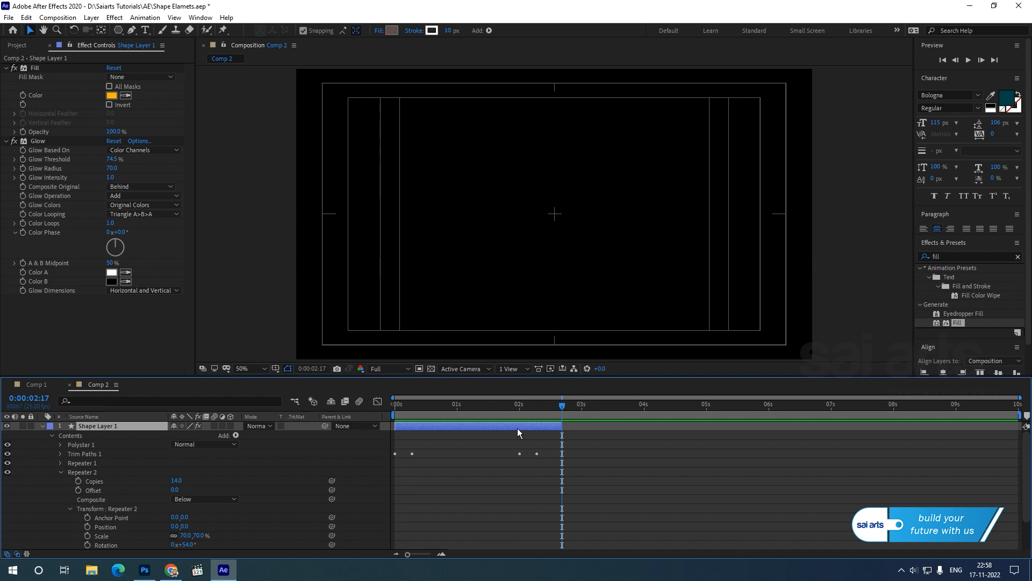
{"action": "left_click", "coordinate": [26, 17]}
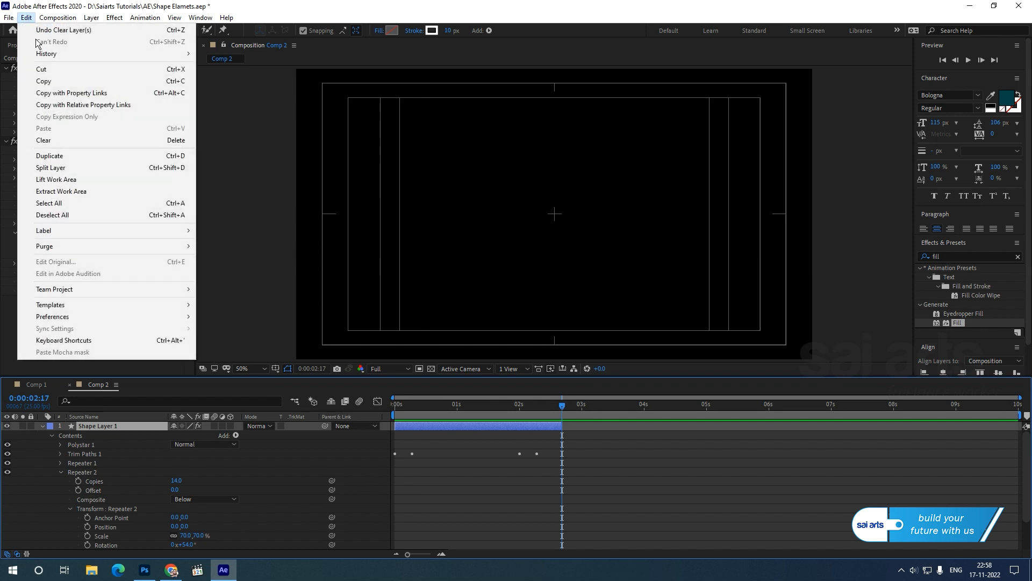
{"action": "left_click", "coordinate": [55, 161]}
{"action": "left_click_drag", "start_coordinate": [441, 426], "coordinate": [621, 429]}
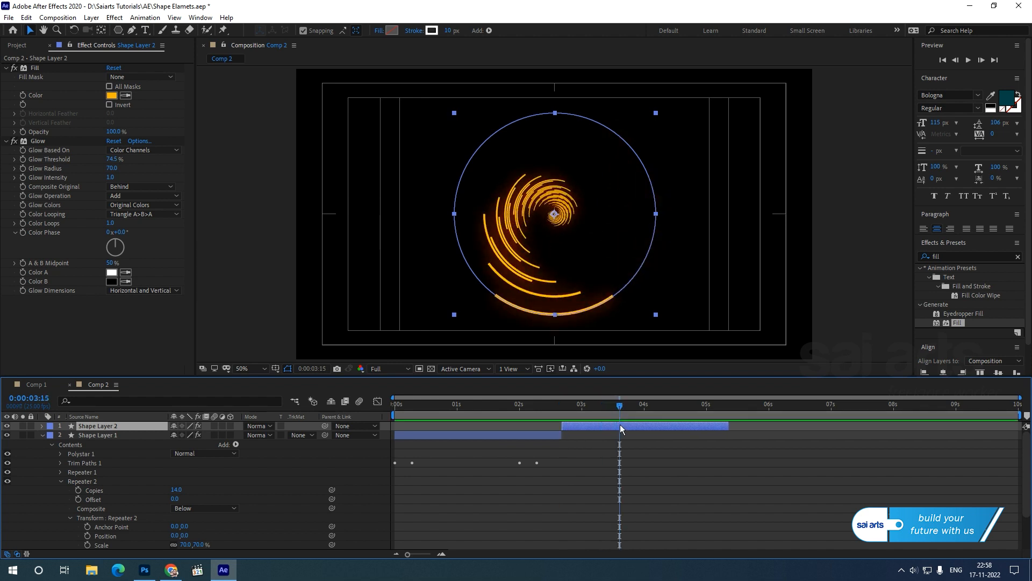
Step: Set the Polystar Path 1 Points of Shape Layer 2 to 3 and preview the animation from 0:00:02:18
{"action": "left_click", "coordinate": [42, 436]}
{"action": "left_click", "coordinate": [41, 426]}
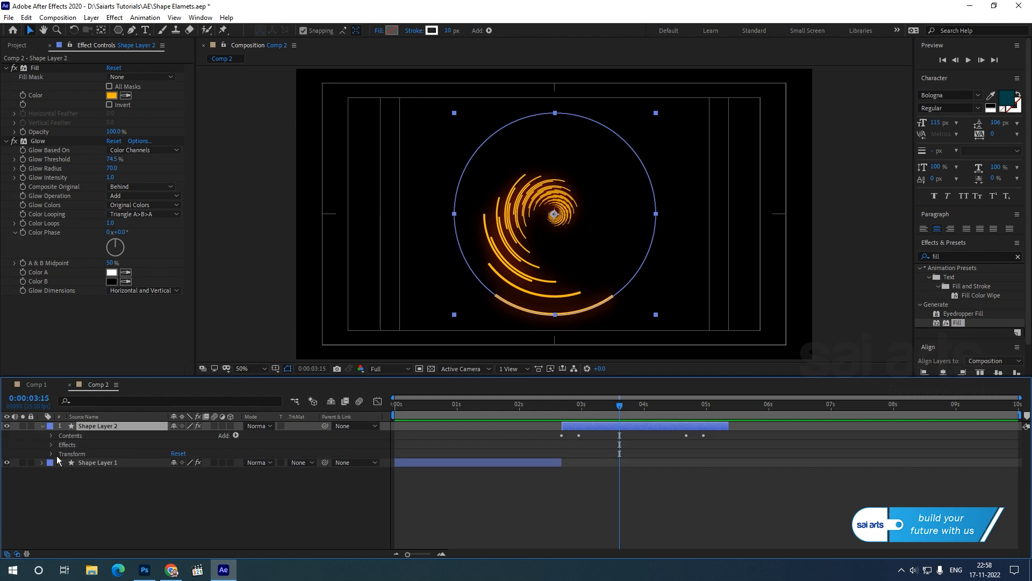
{"action": "left_click", "coordinate": [52, 435]}
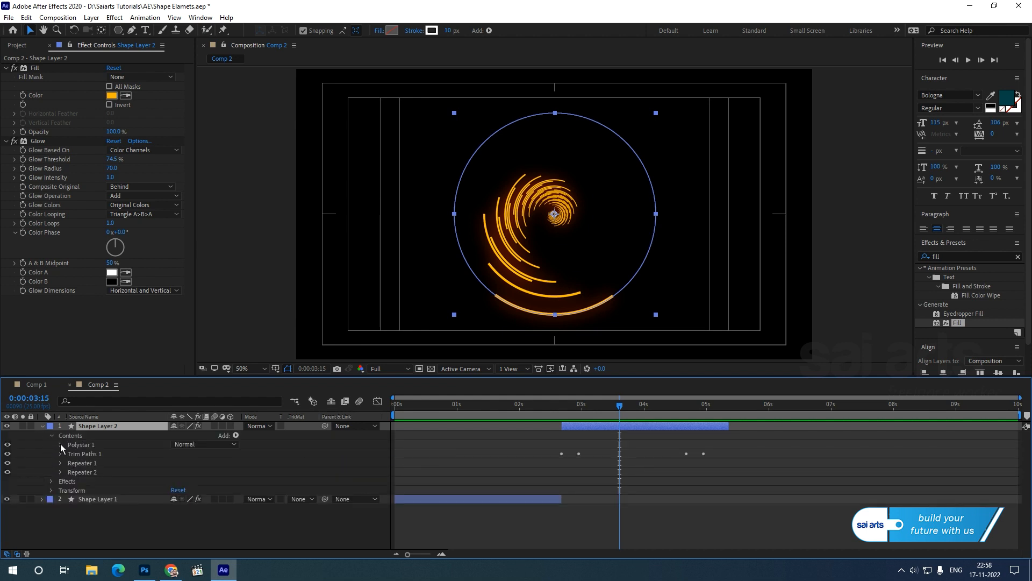
{"action": "left_click", "coordinate": [61, 444]}
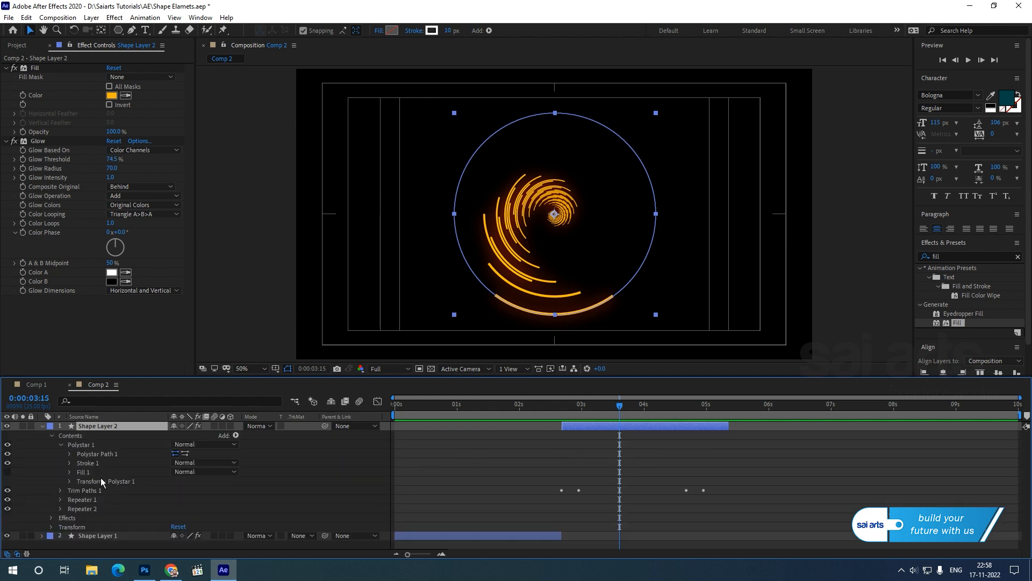
{"action": "left_click", "coordinate": [69, 454]}
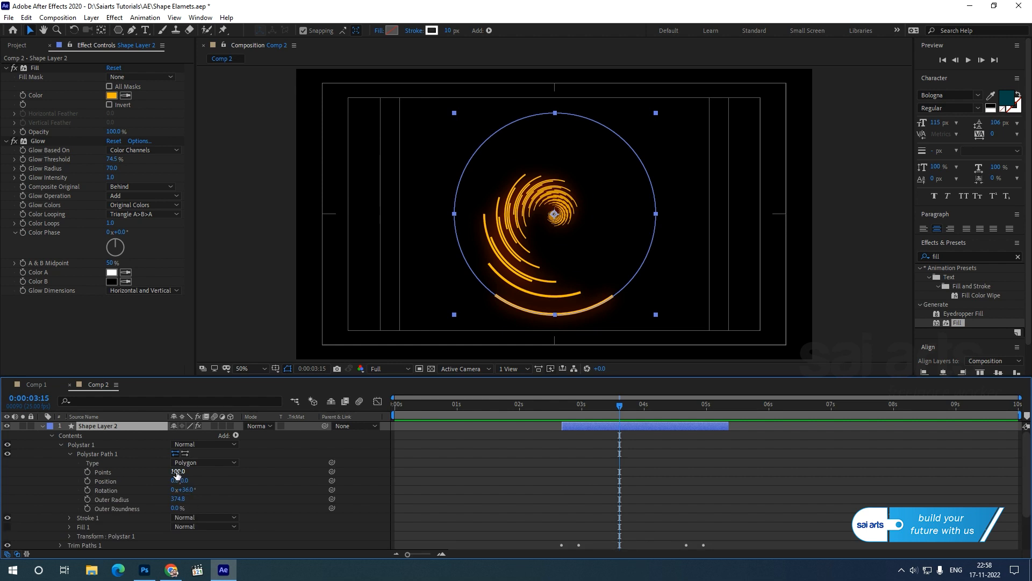
{"action": "left_click_drag", "start_coordinate": [177, 473], "coordinate": [141, 490]}
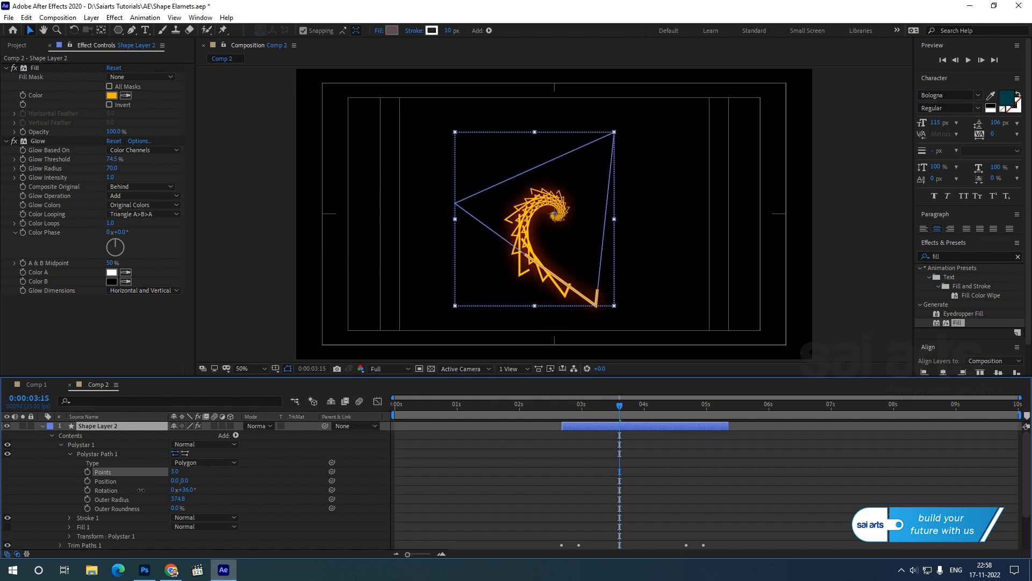
{"action": "left_click", "coordinate": [564, 408]}
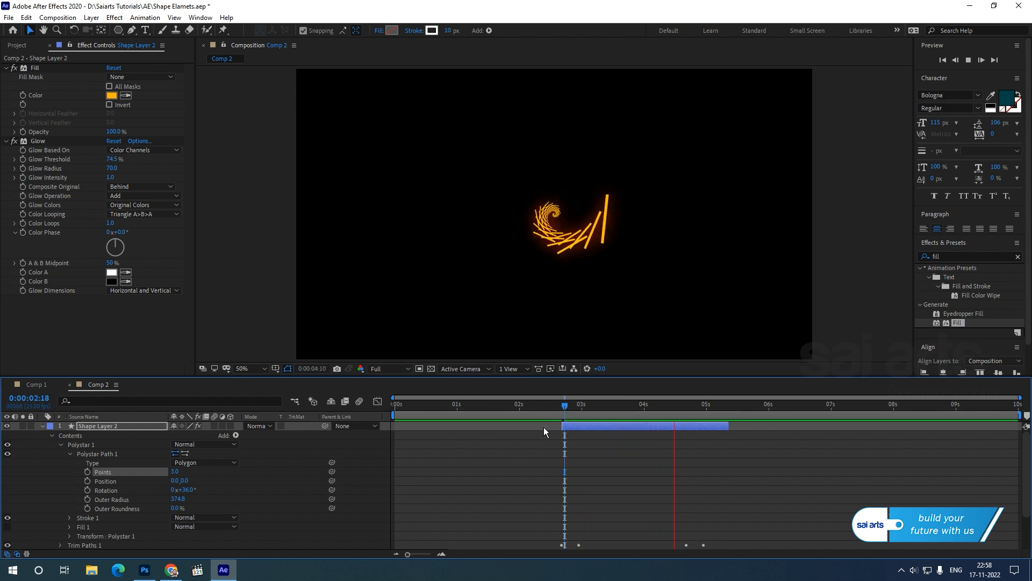
{"action": "key", "text": "space"}
Step: Change Shape Layer 2's Fill effect color to blue at 0:00:03:20 and scrub through the animation to 0:00:04:10
{"action": "left_click_drag", "start_coordinate": [587, 410], "coordinate": [632, 413]}
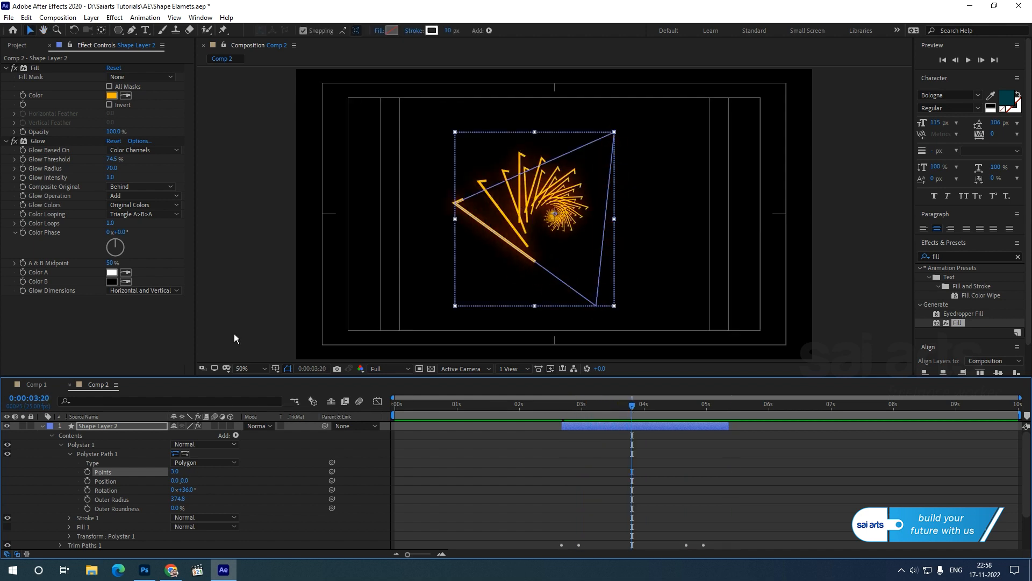
{"action": "left_click", "coordinate": [112, 95]}
{"action": "left_click_drag", "start_coordinate": [165, 141], "coordinate": [171, 86]}
{"action": "left_click", "coordinate": [250, 28]}
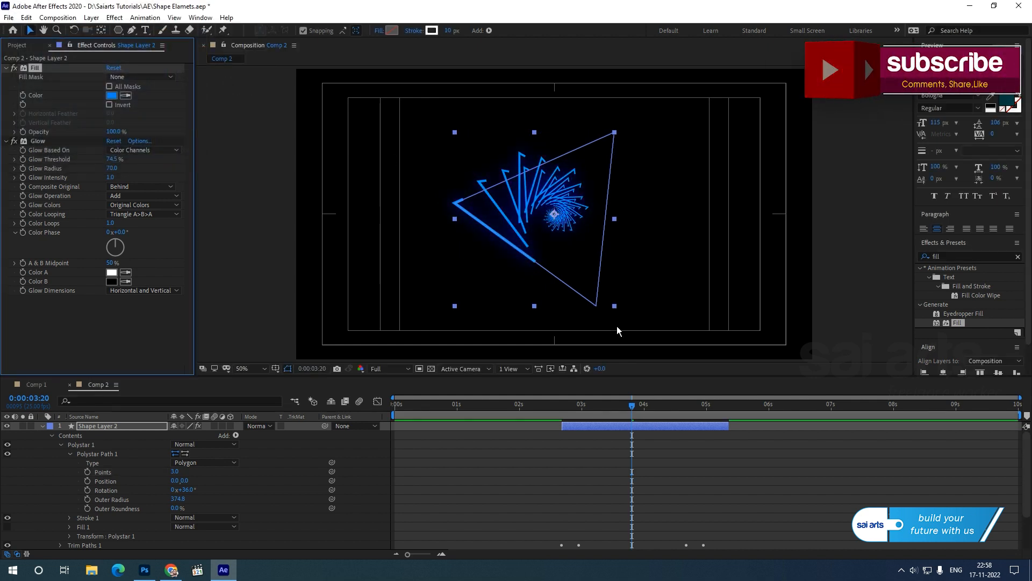
{"action": "left_click_drag", "start_coordinate": [586, 407], "coordinate": [669, 423]}
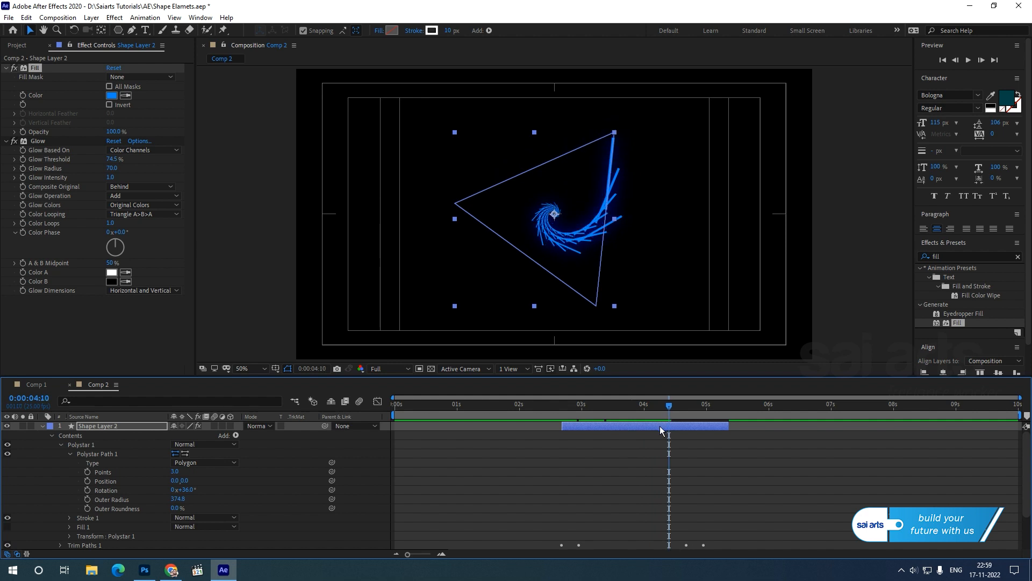